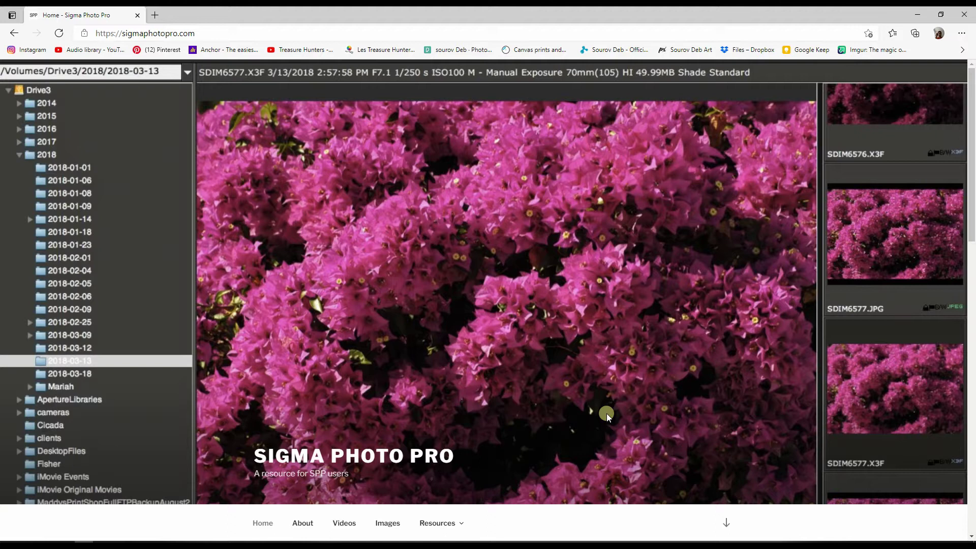
Look through the Sigma Photo Pro resource home page, including its notes on downloading current and older versions of SPP.
left_click_drag(970, 198, 971, 301)
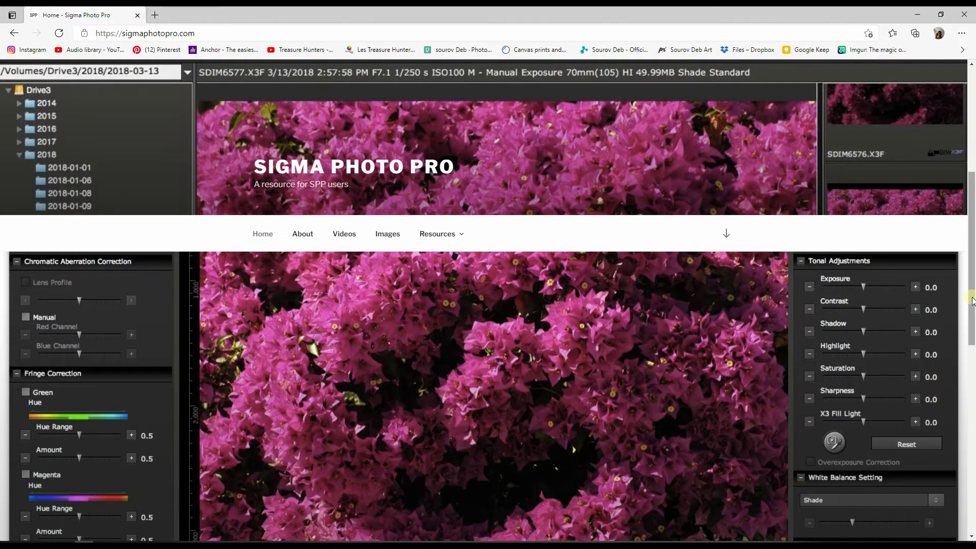
left_click_drag(972, 300, 972, 367)
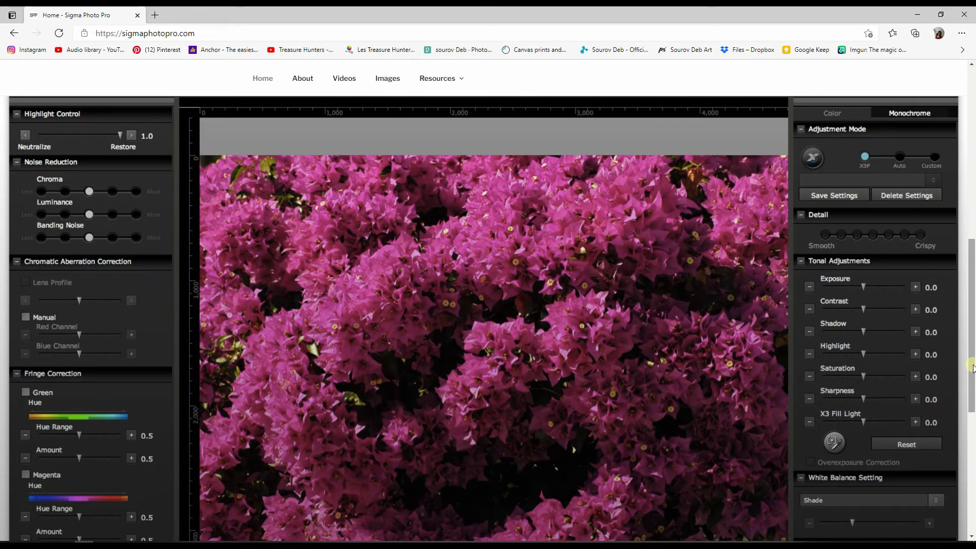
left_click_drag(971, 368, 972, 467)
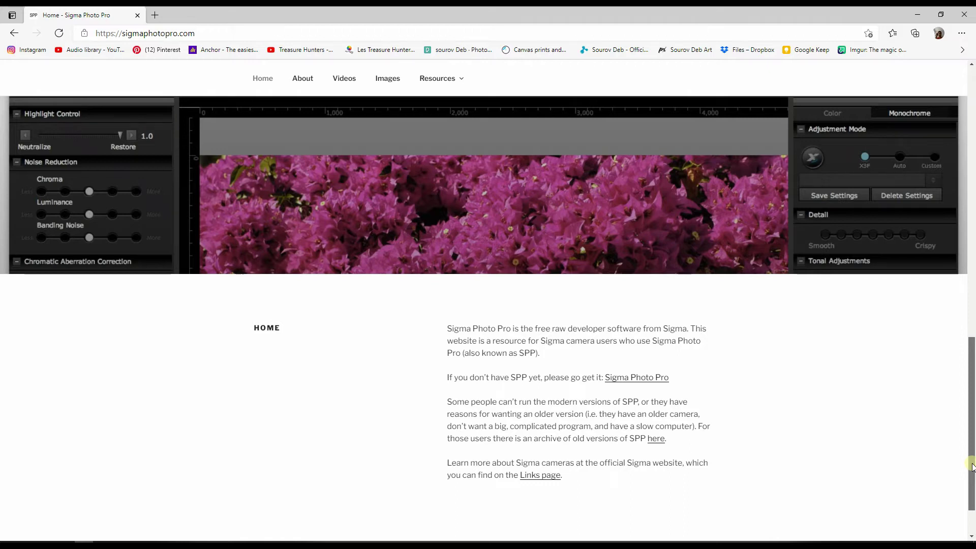
left_click_drag(972, 466, 956, 328)
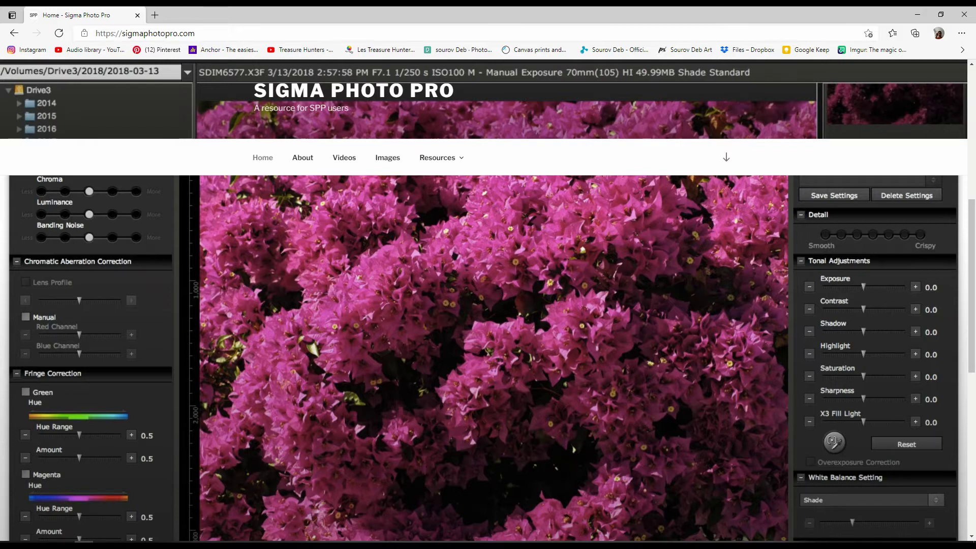
Switch to SIGMA Photo Pro and view the Save Images As options, closing them without saving.
left_click(378, 541)
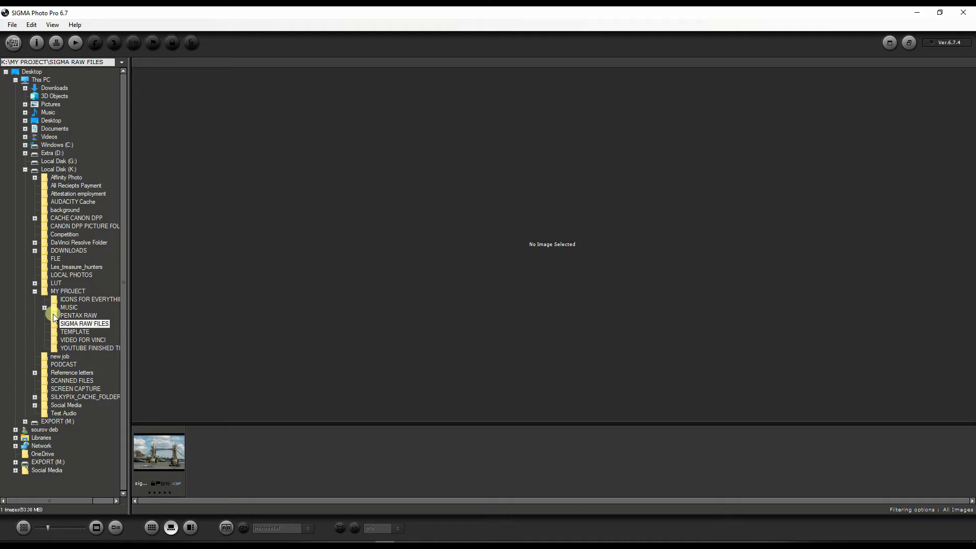
left_click(7, 44)
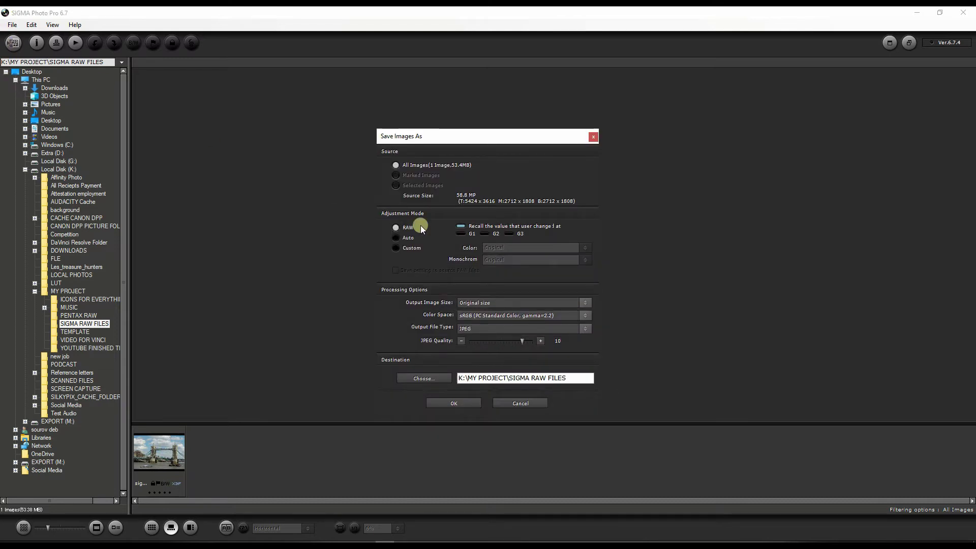
left_click(592, 137)
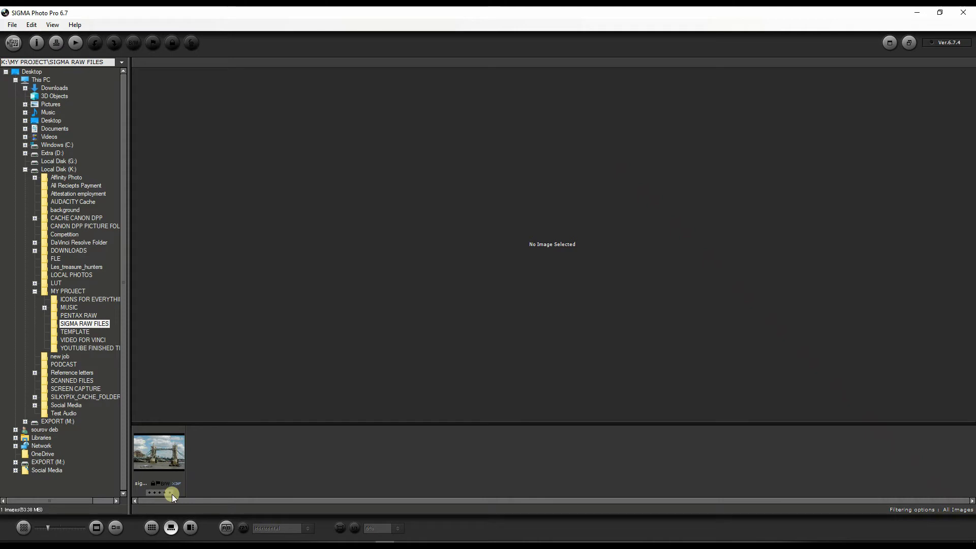
Preview the Tower Bridge raw image and read its capture information and saved RAW settings.
left_click(156, 449)
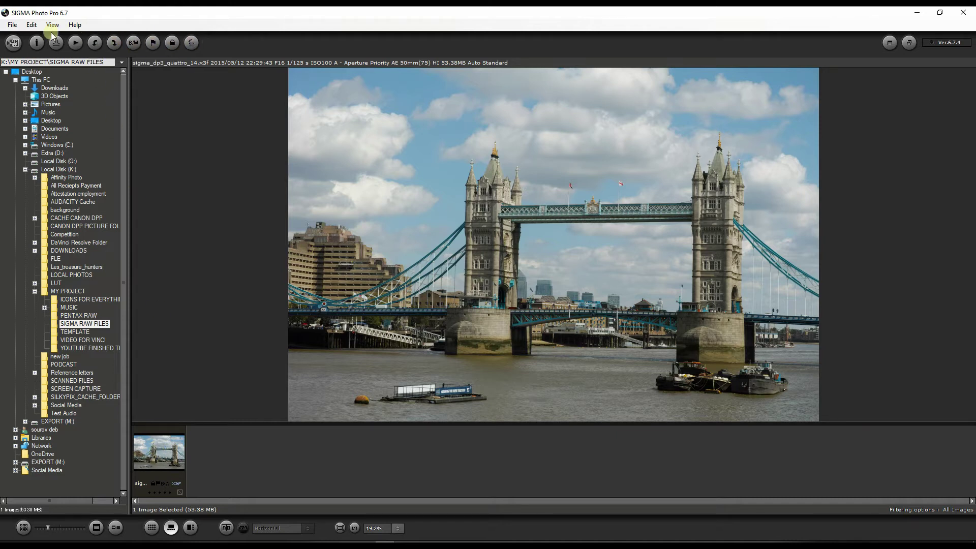
left_click(34, 44)
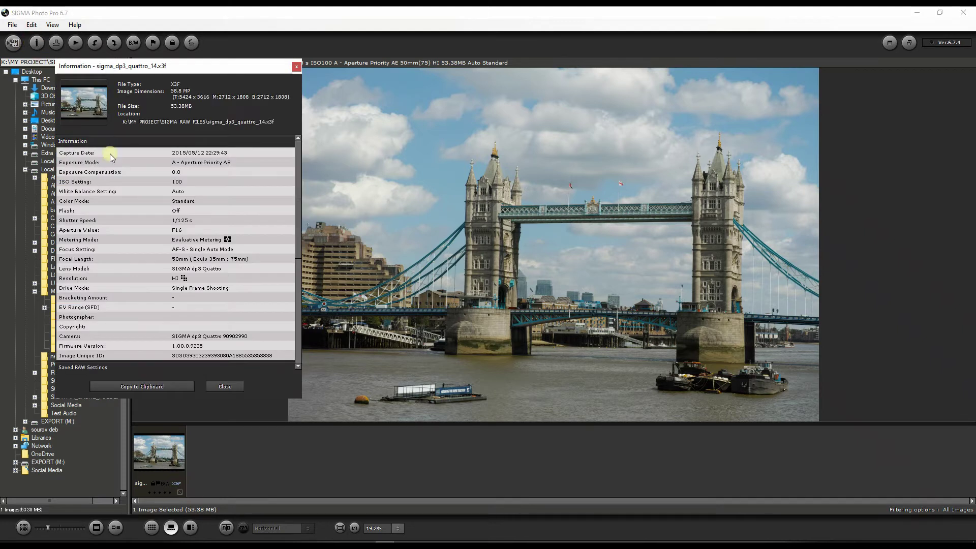
scroll(112, 283, "down", 5)
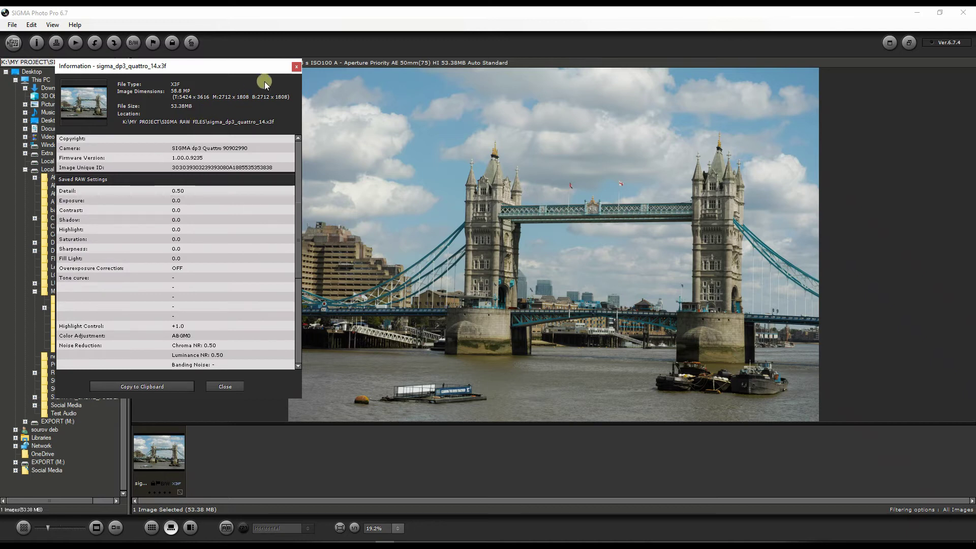
left_click(294, 67)
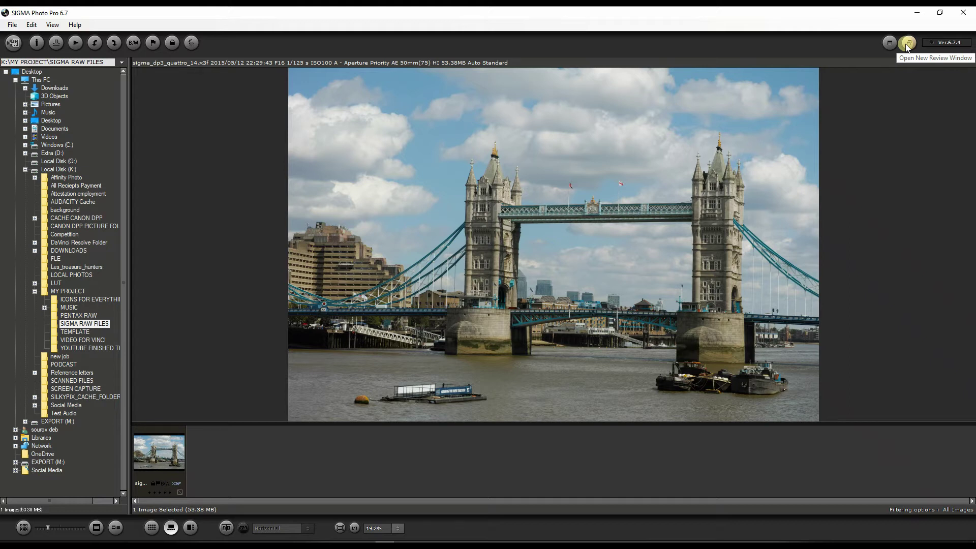
Open the Tower Bridge image in the review window and check its adjustment commands and file information there.
left_click(890, 43)
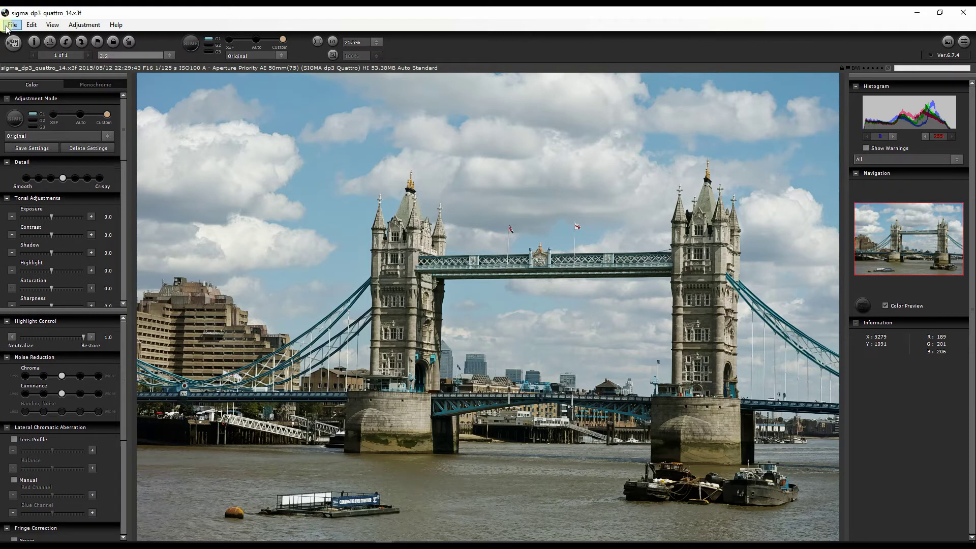
left_click(74, 28)
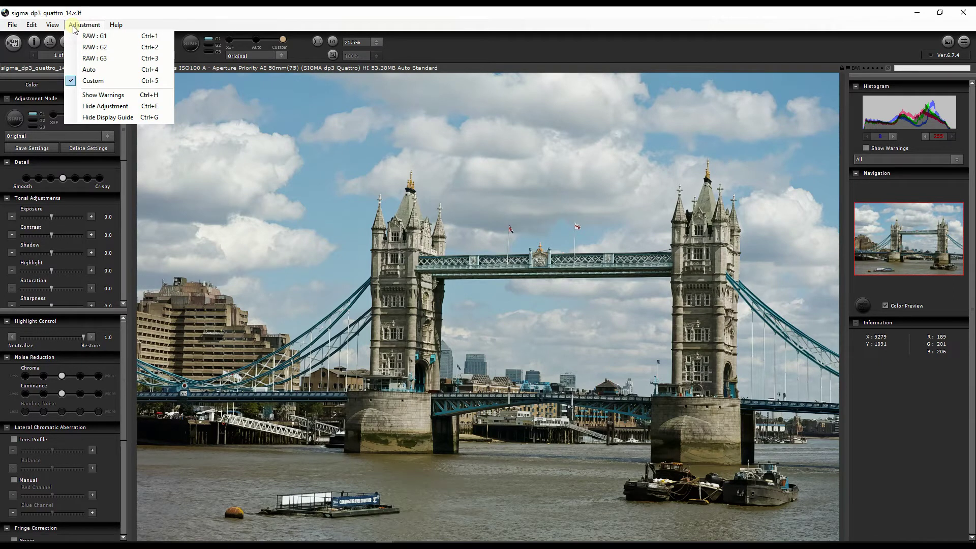
left_click(73, 28)
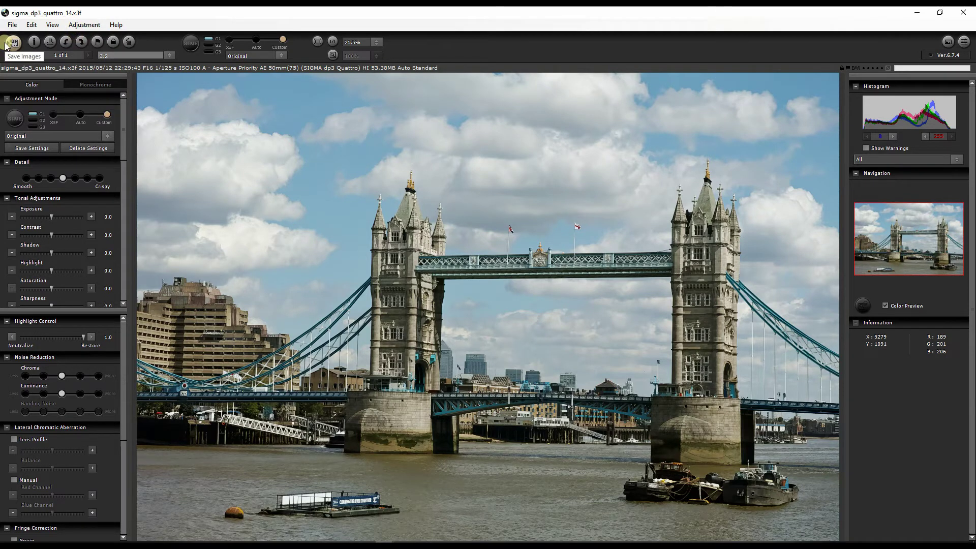
left_click(33, 42)
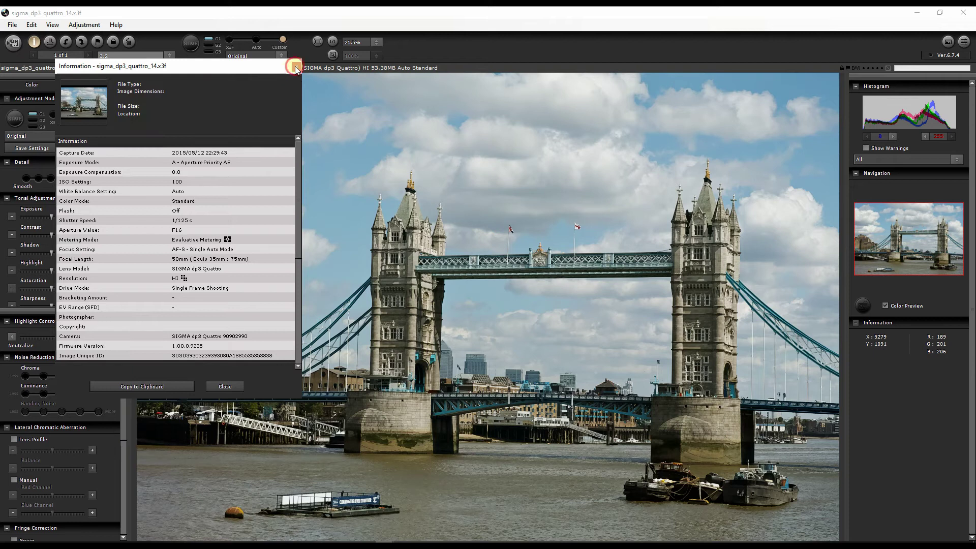
left_click(296, 66)
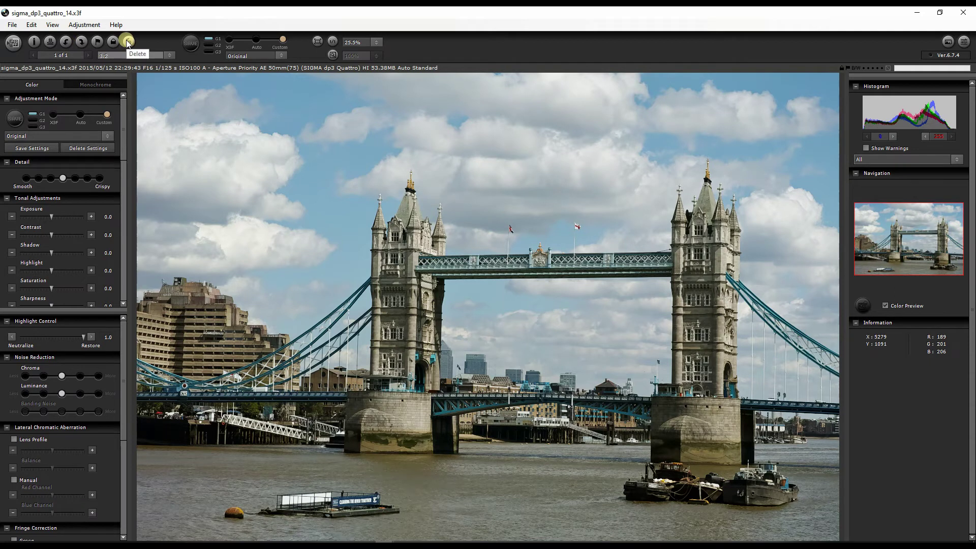
Compare the X3F, Auto and Custom adjustment modes on the image, ending on X3F.
left_click(229, 41)
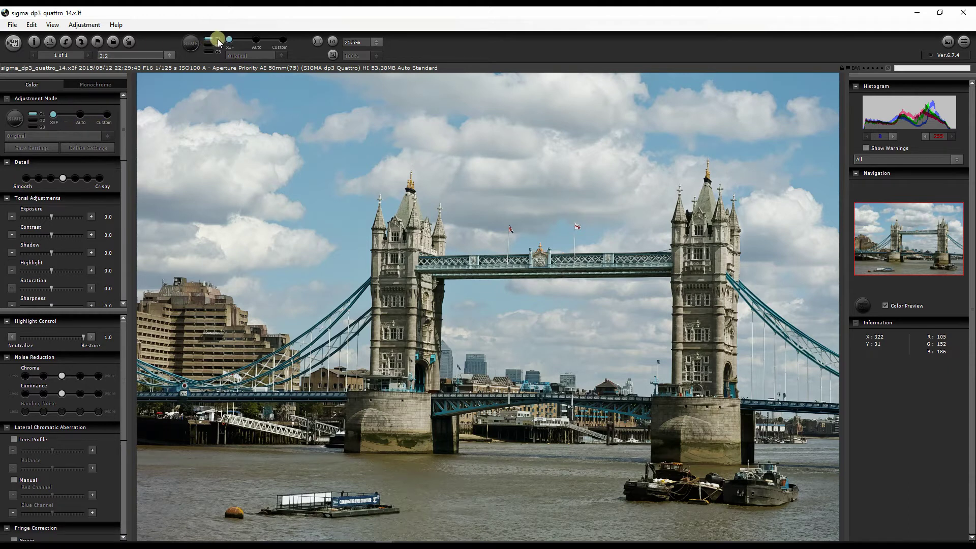
left_click(80, 116)
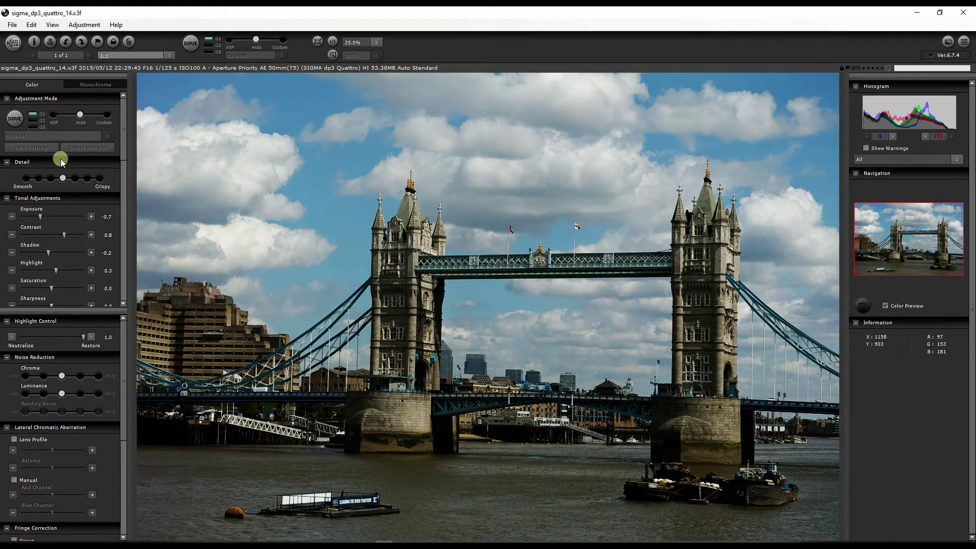
left_click(104, 114)
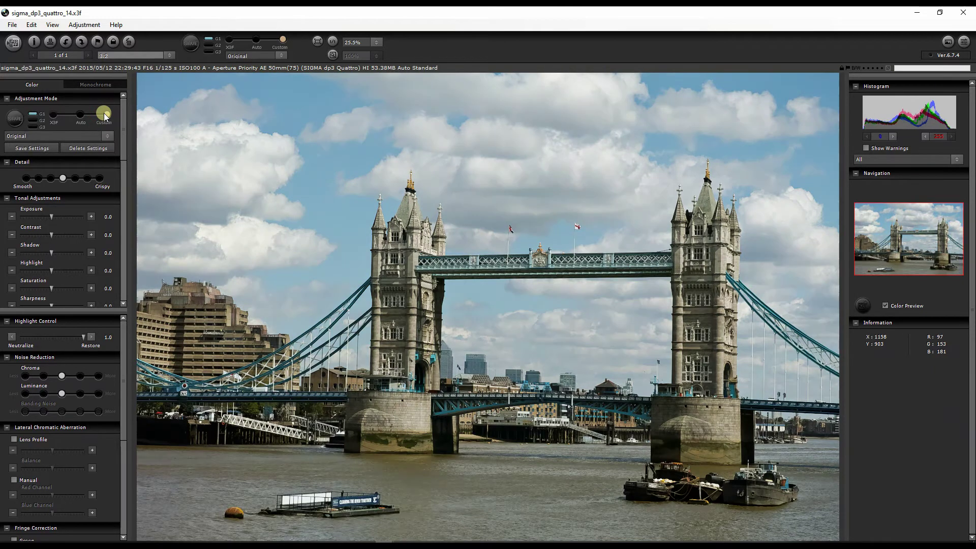
left_click(53, 114)
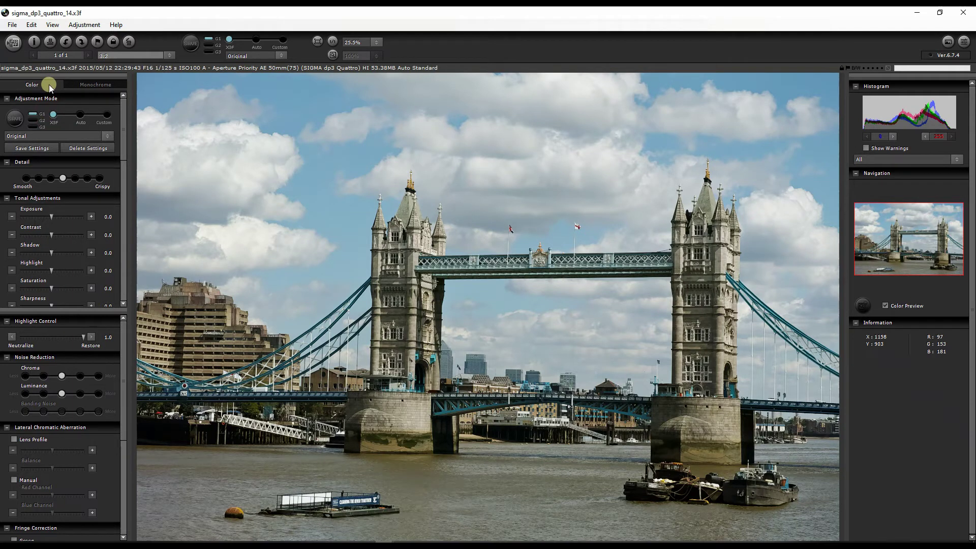
Try the monochrome version of the image and its controls, and return to color.
left_click(87, 83)
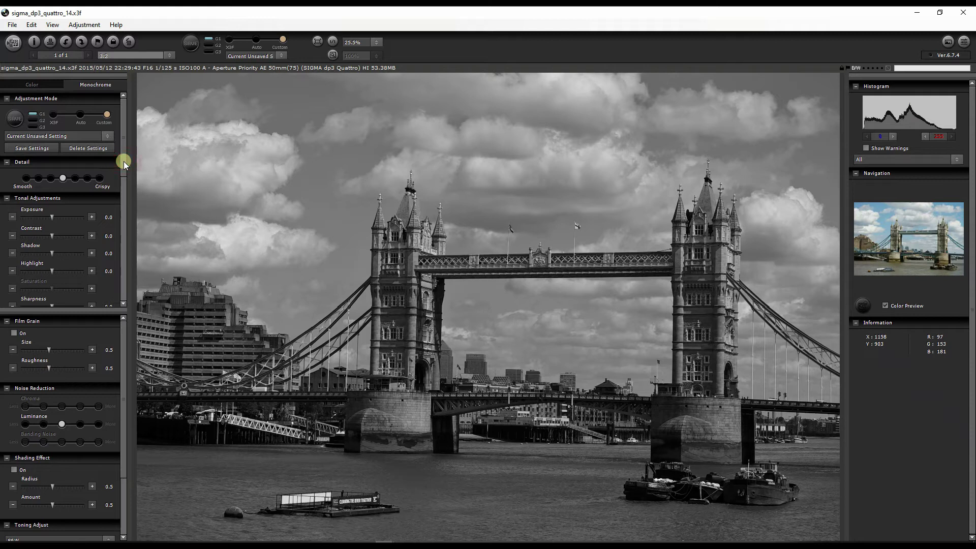
left_click_drag(123, 161, 128, 134)
left_click(22, 80)
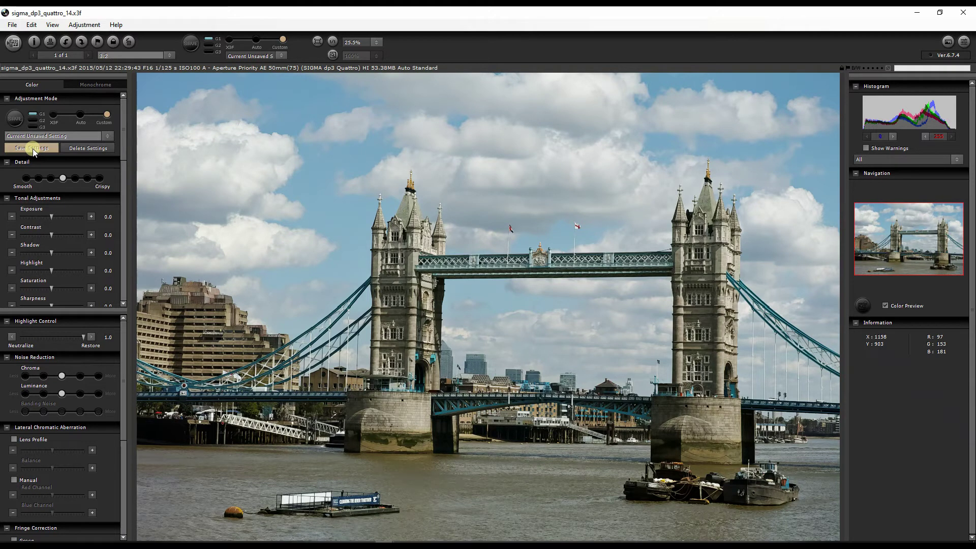
View the available saved adjustment settings without choosing a different one.
left_click(87, 136)
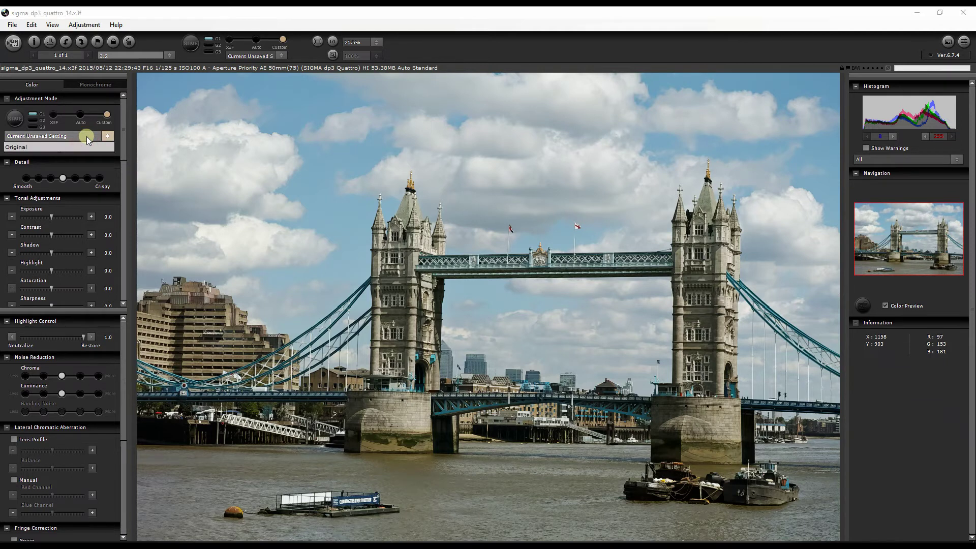
left_click(87, 136)
left_click(87, 136)
left_click(87, 137)
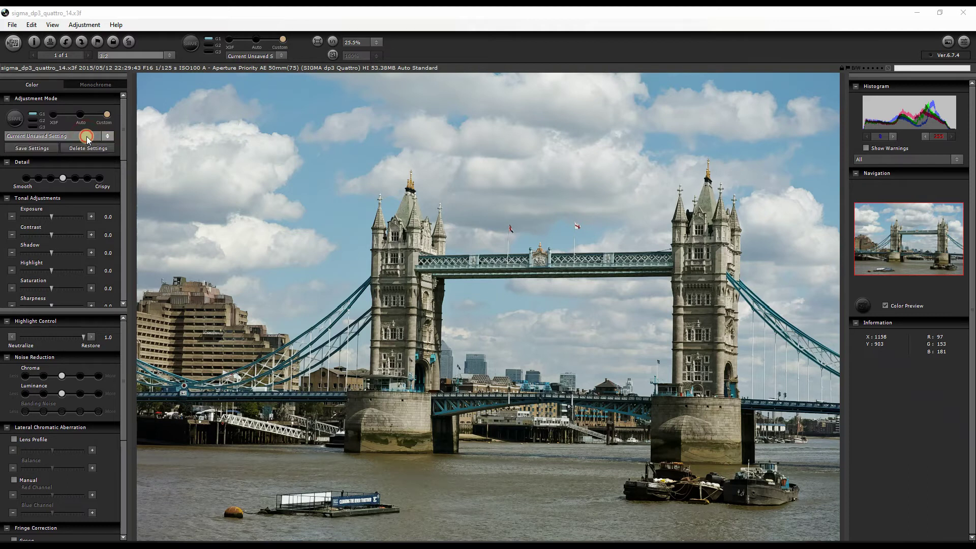
Try lowering the exposure to -0.2 and return it to 0.0.
left_click_drag(124, 149, 124, 165)
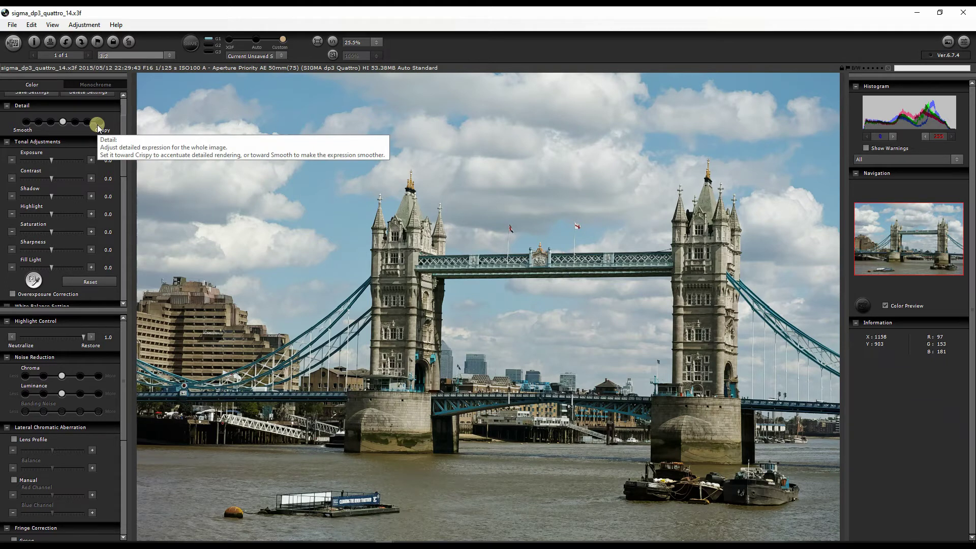
scroll(123, 130, "up", 1)
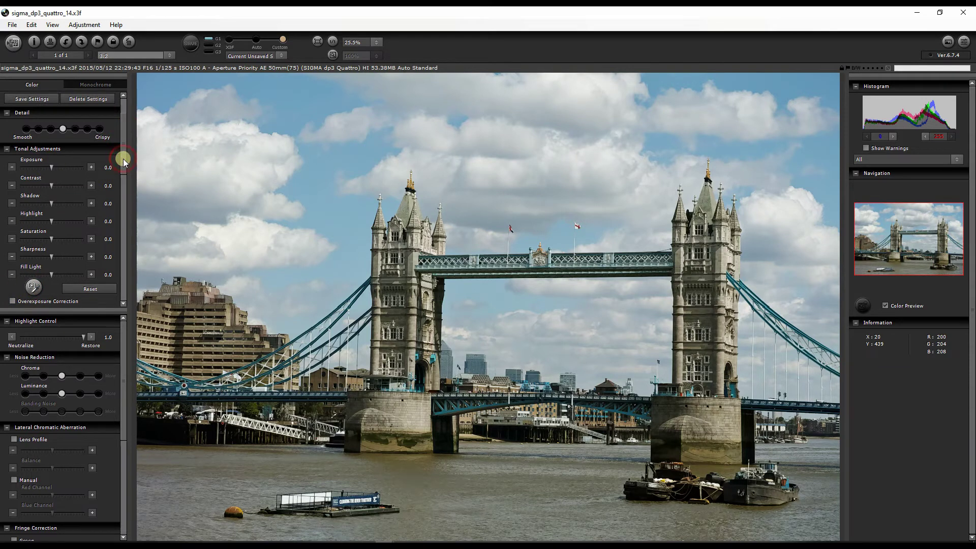
left_click_drag(123, 158, 123, 171)
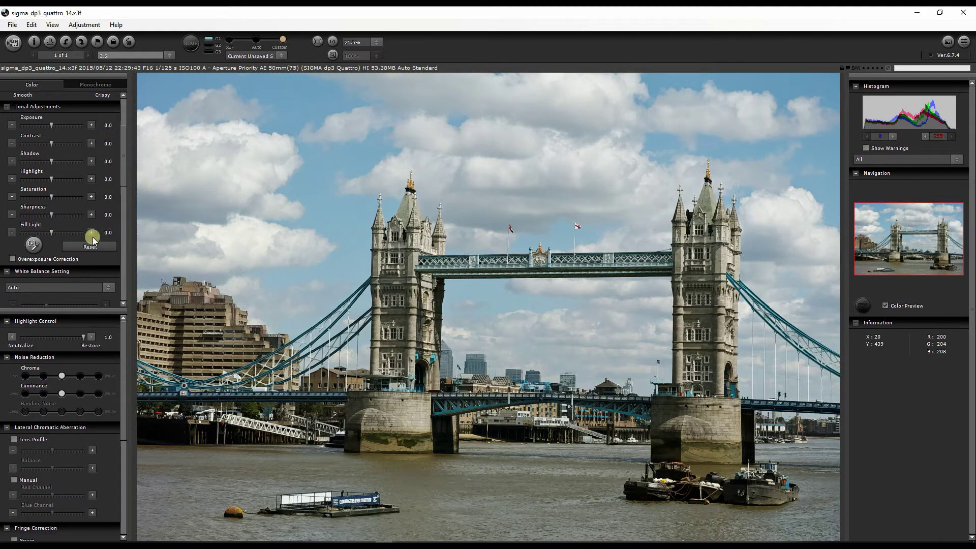
left_click(12, 125)
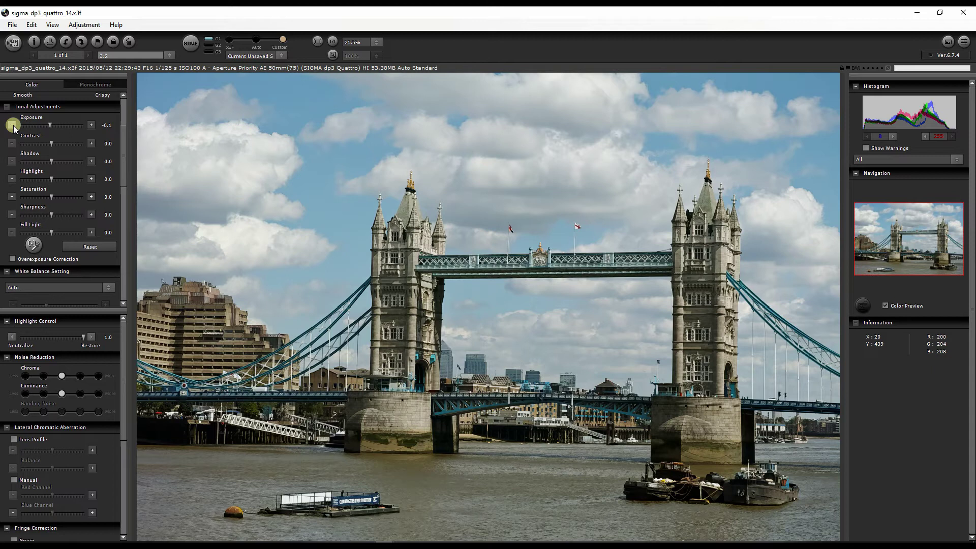
left_click(13, 125)
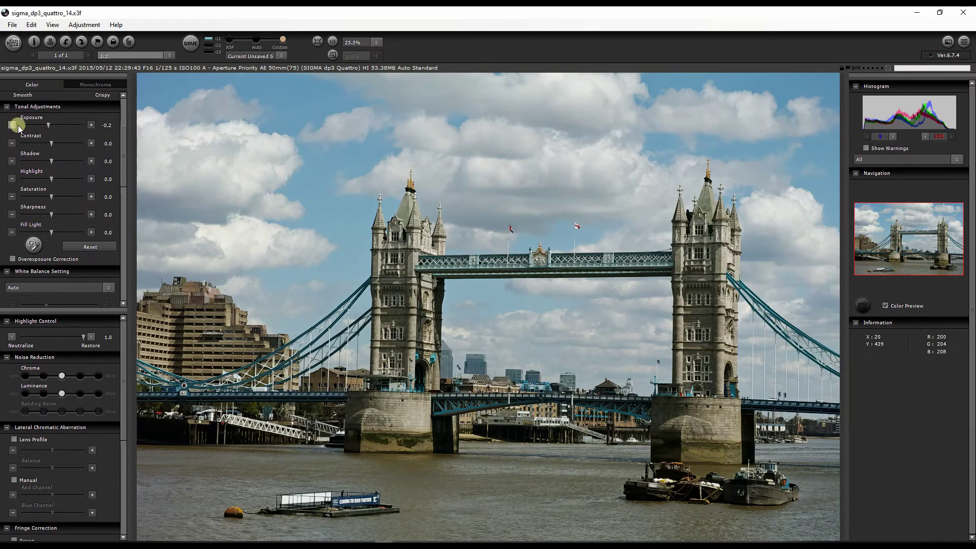
left_click(89, 125)
left_click(90, 126)
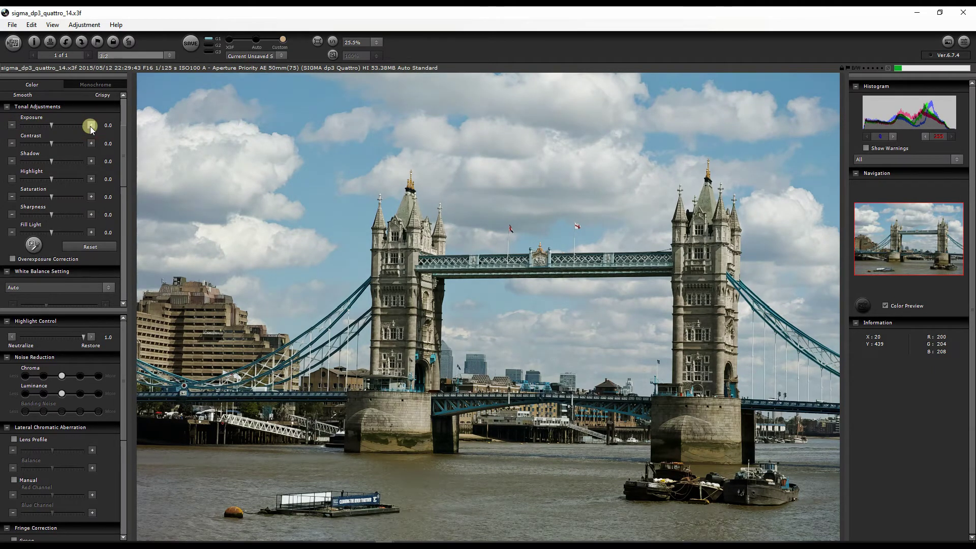
Try lowering the fill light to -0.3 and return it to 0.0.
left_click(12, 233)
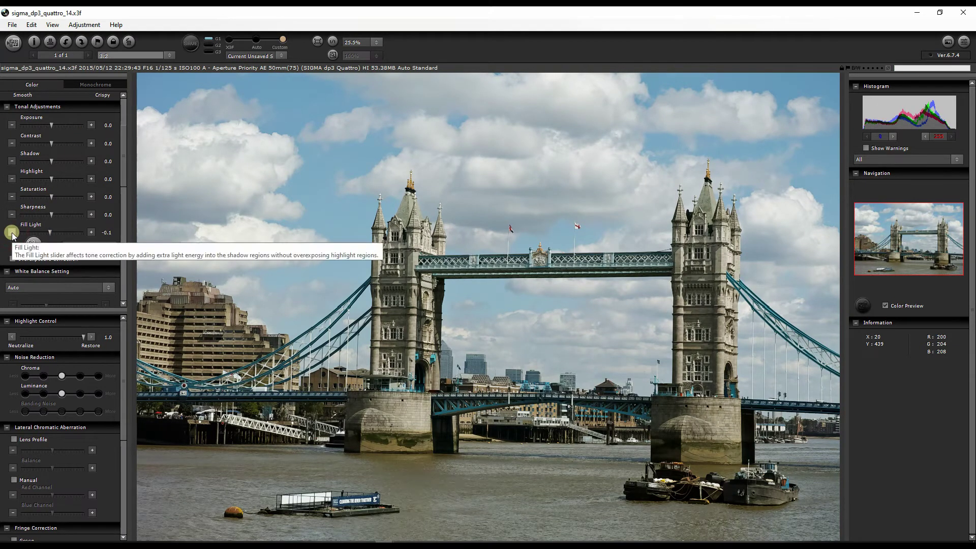
left_click(12, 233)
left_click(11, 233)
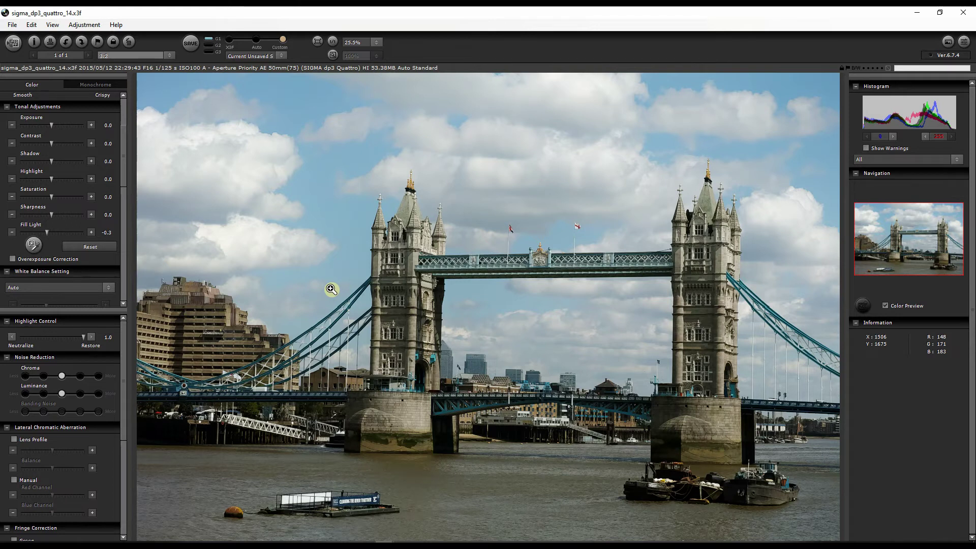
left_click(91, 232)
left_click(92, 233)
left_click(91, 232)
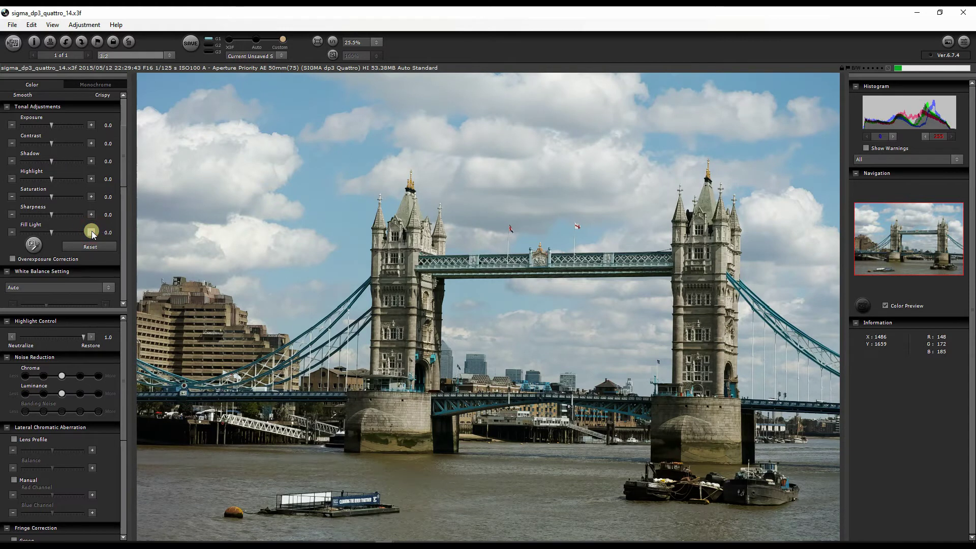
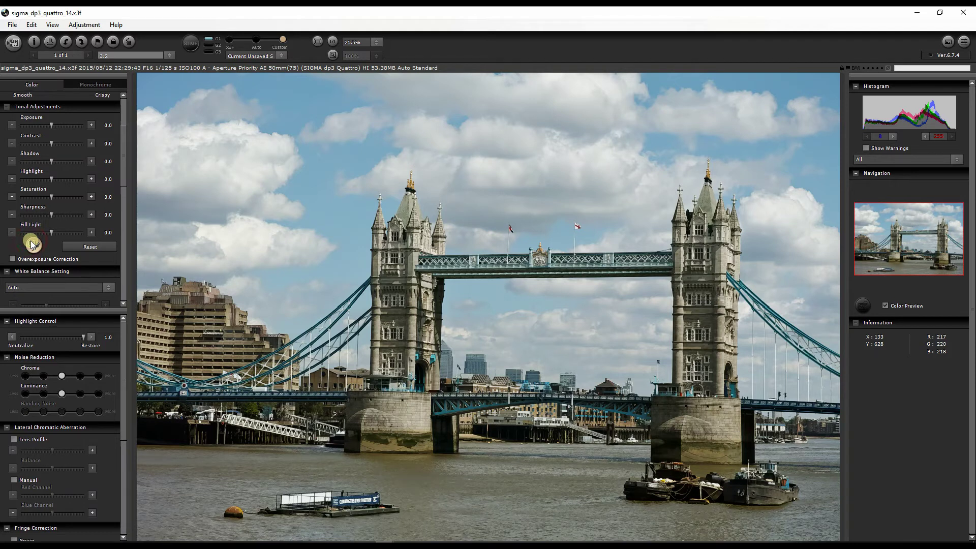
Try sampling a cloud near the image's edge with the tonal adjustment picker, and reset the tonal adjustments.
left_click(32, 244)
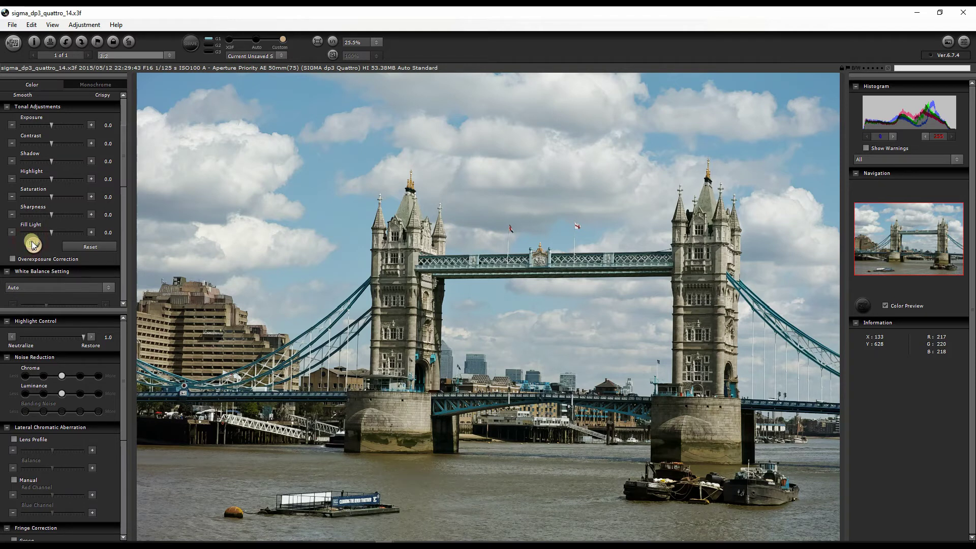
left_click(156, 206)
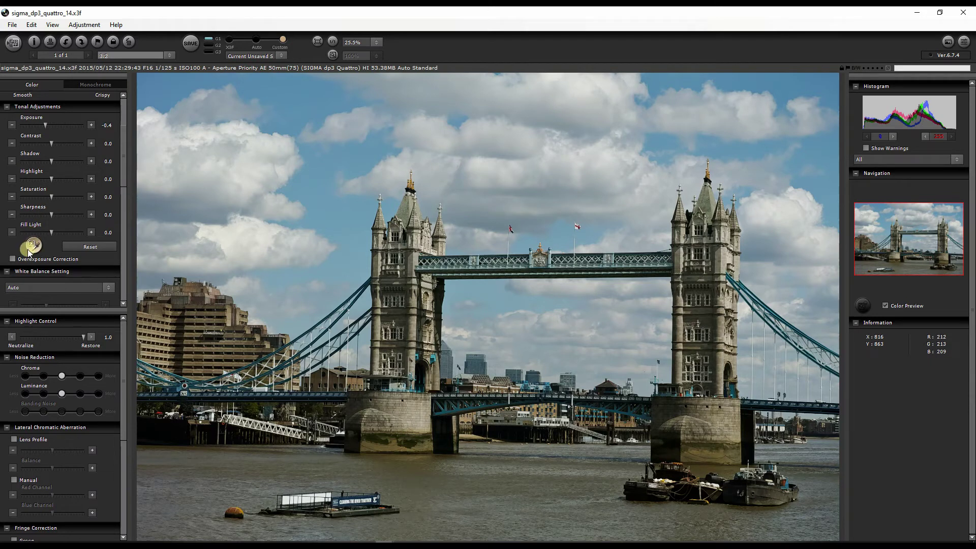
left_click(88, 252)
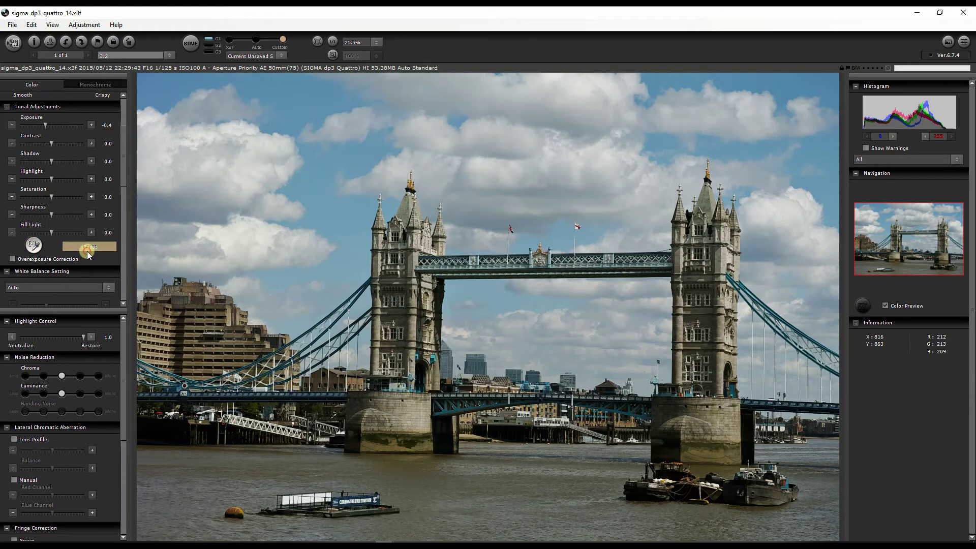
Try Overexposure Correction on the image, put the picker away, and turn the correction off again.
scroll(126, 182, "down", 3)
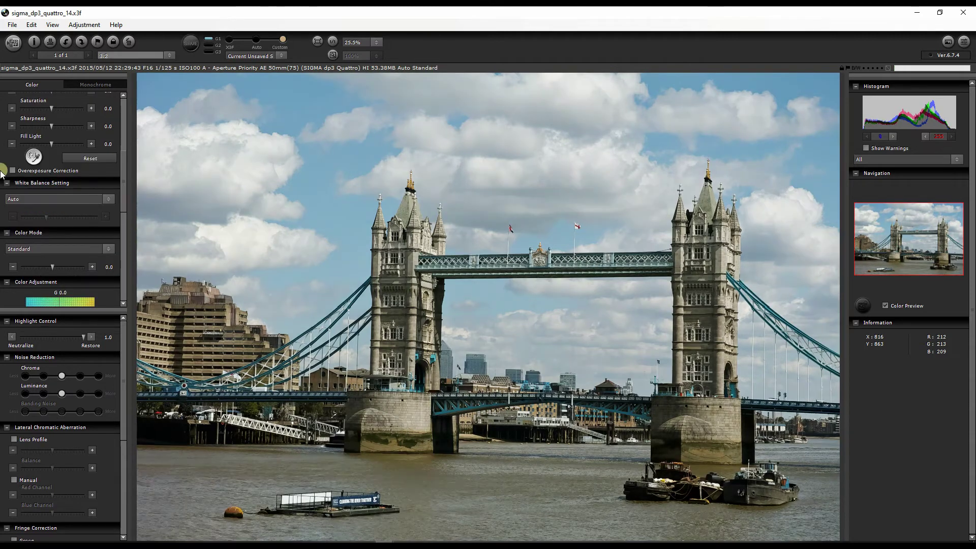
left_click(12, 169)
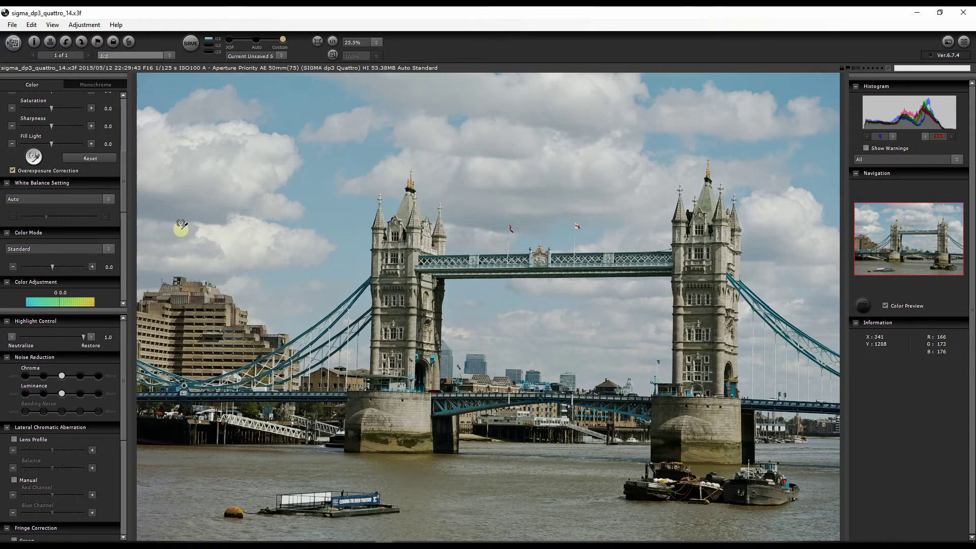
left_click(34, 156)
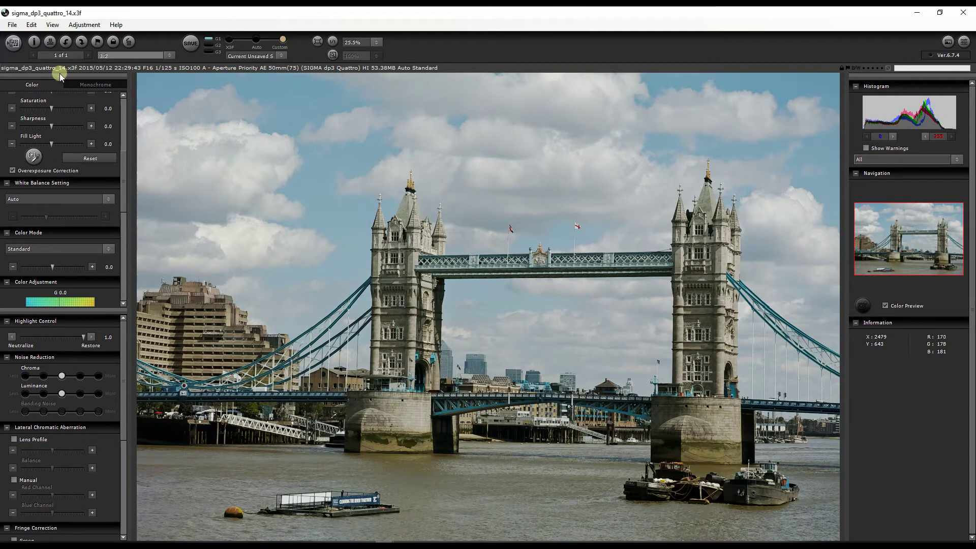
left_click(11, 170)
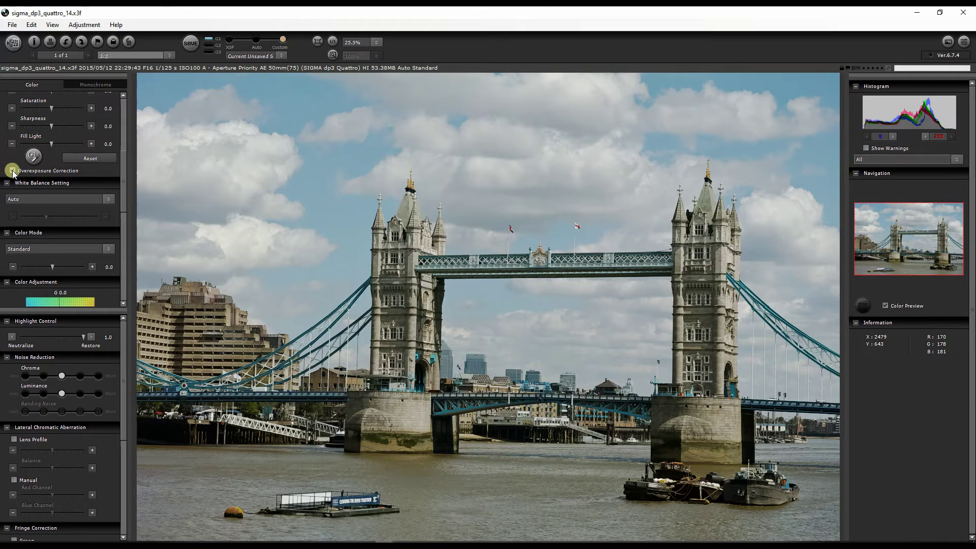
left_click(12, 170)
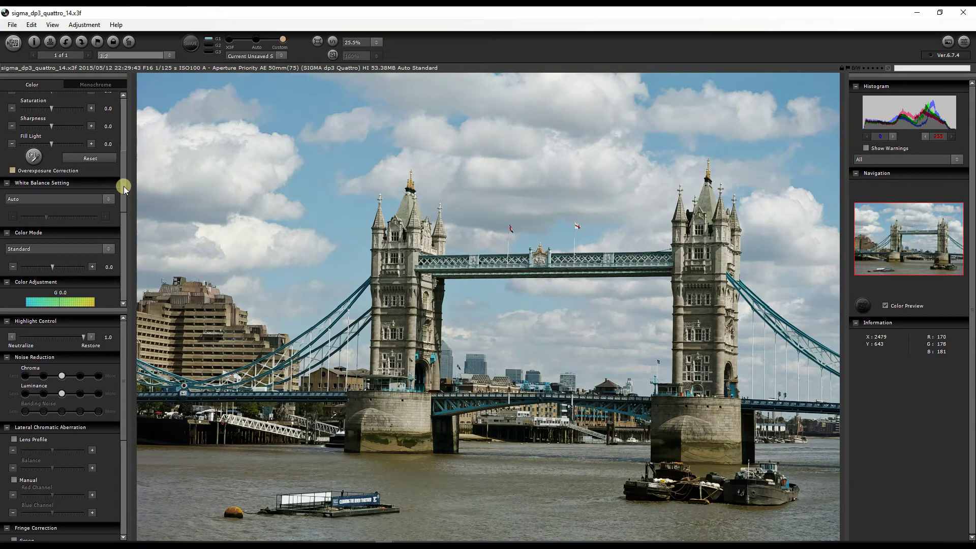
Try the Auto (Lighting Source Priority) white balance and return the setting to Auto.
left_click(41, 197)
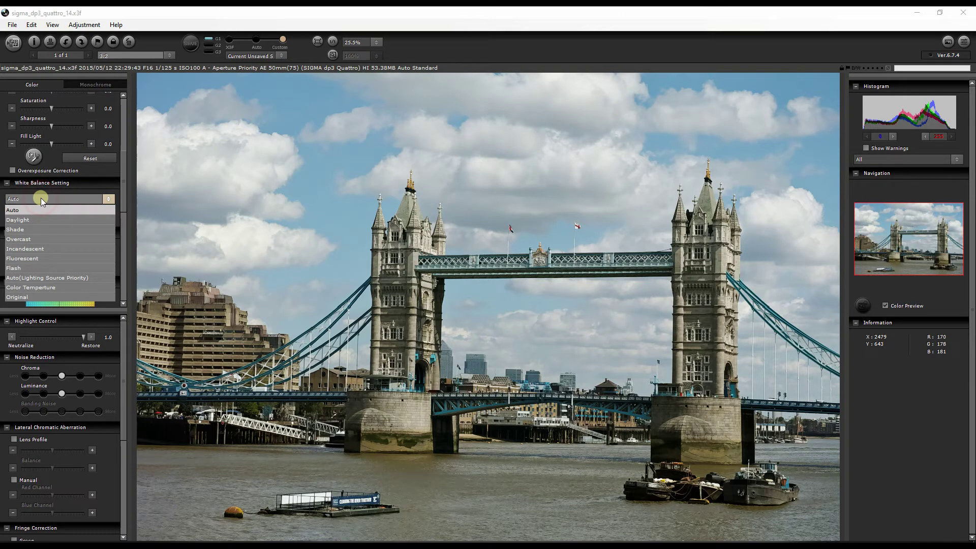
left_click(28, 278)
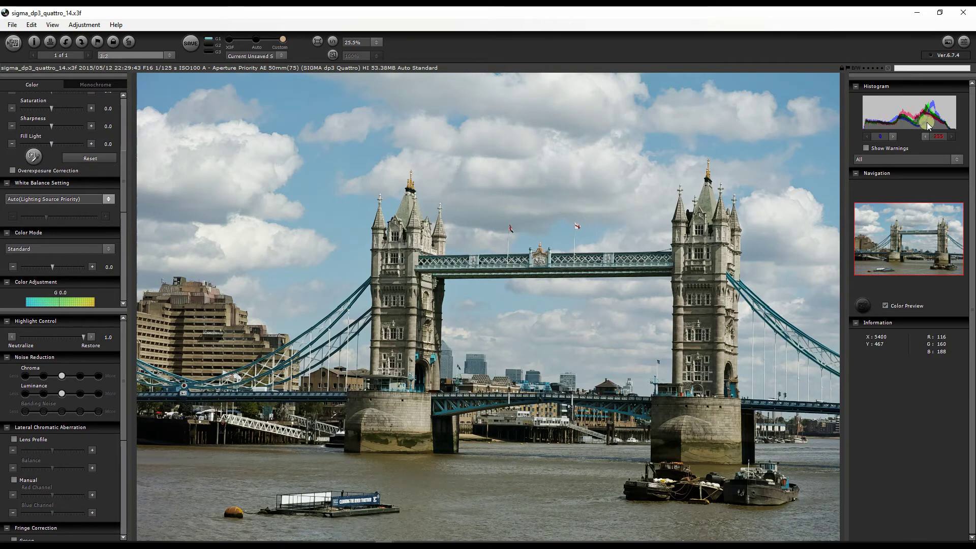
left_click(30, 198)
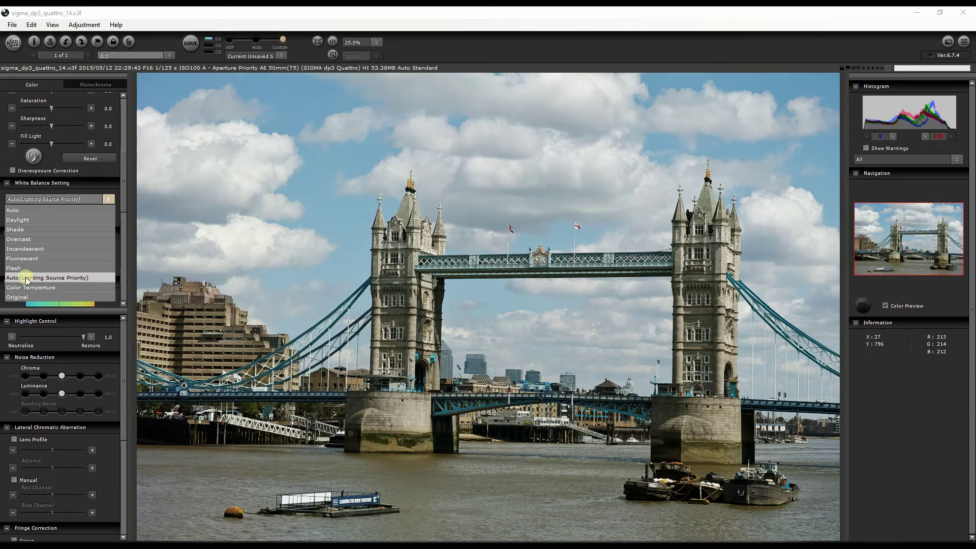
left_click(13, 211)
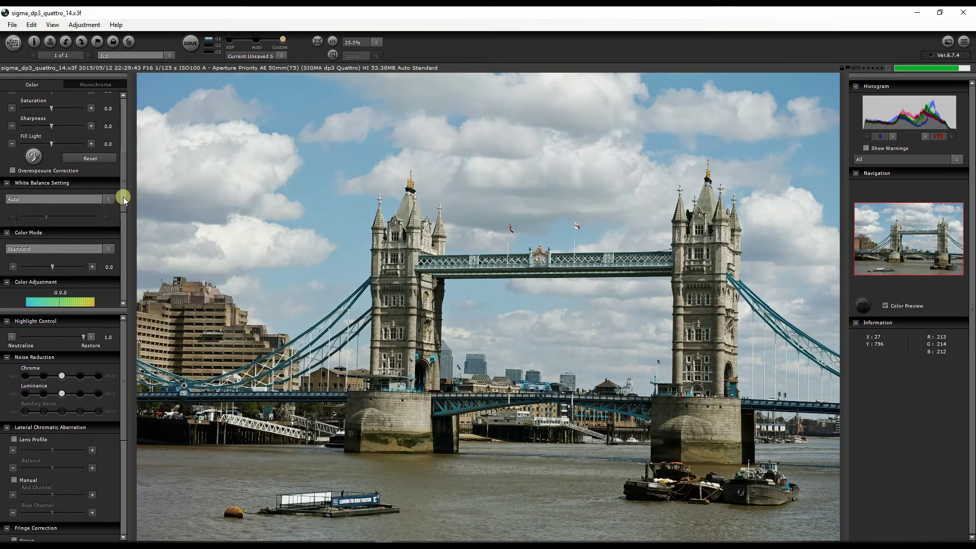
Try the Vivid color mode on the image and examine its effect strength control.
left_click_drag(123, 197, 123, 228)
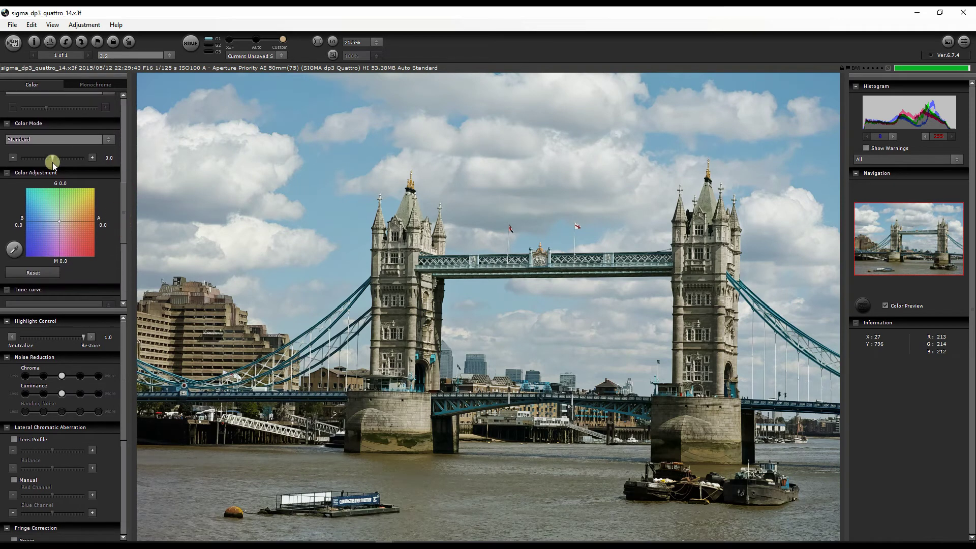
left_click(15, 145)
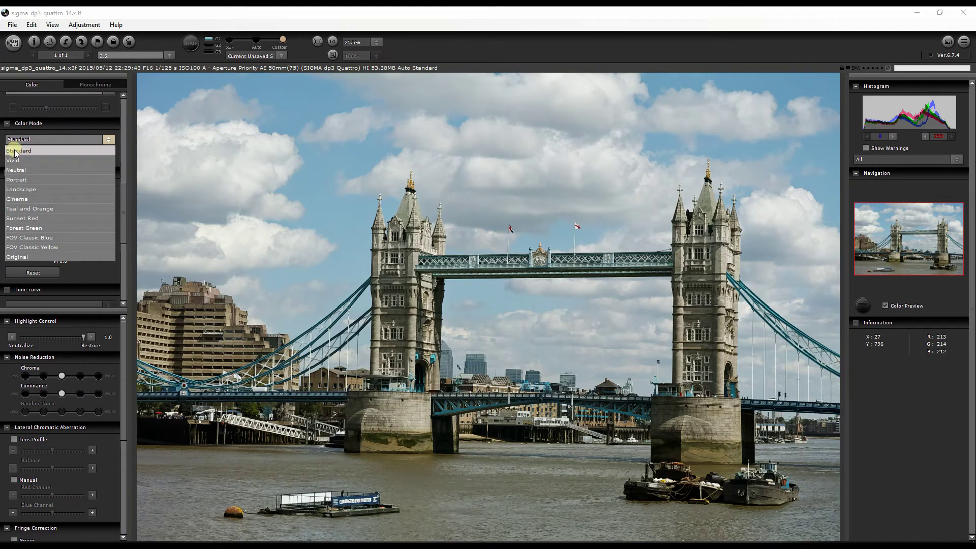
left_click(14, 147)
left_click(15, 141)
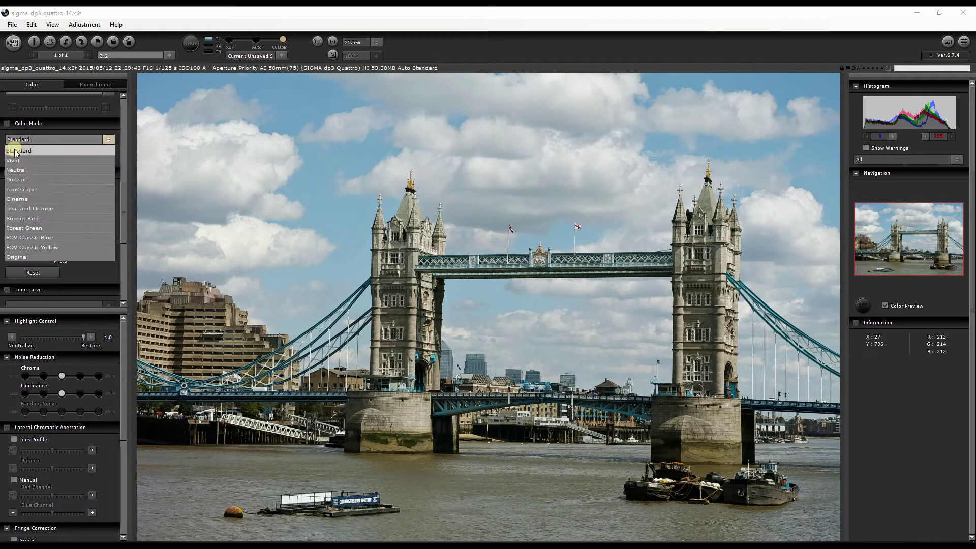
left_click(13, 158)
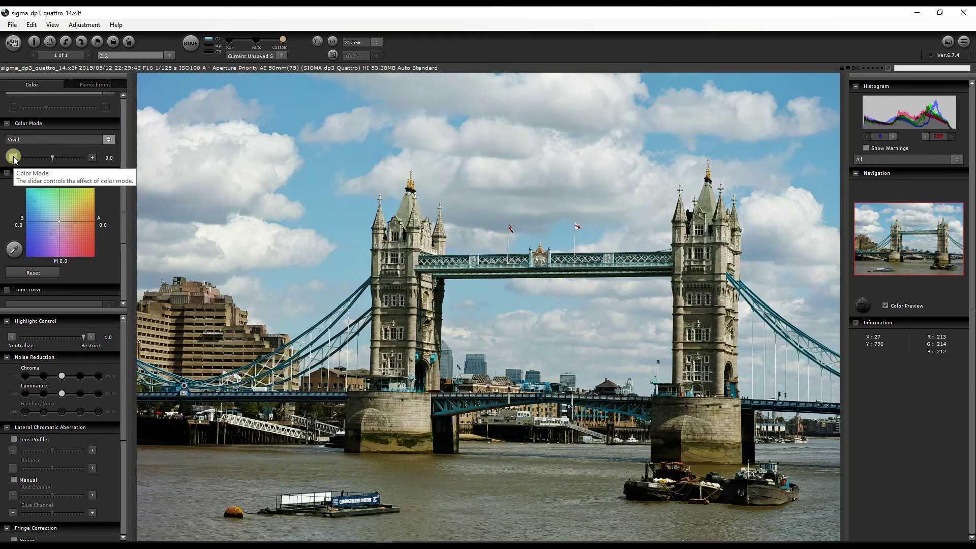
mouse_move(51, 152)
left_mouse_down()
mouse_move(104, 153)
mouse_move(26, 153)
mouse_move(55, 153)
left_mouse_up()
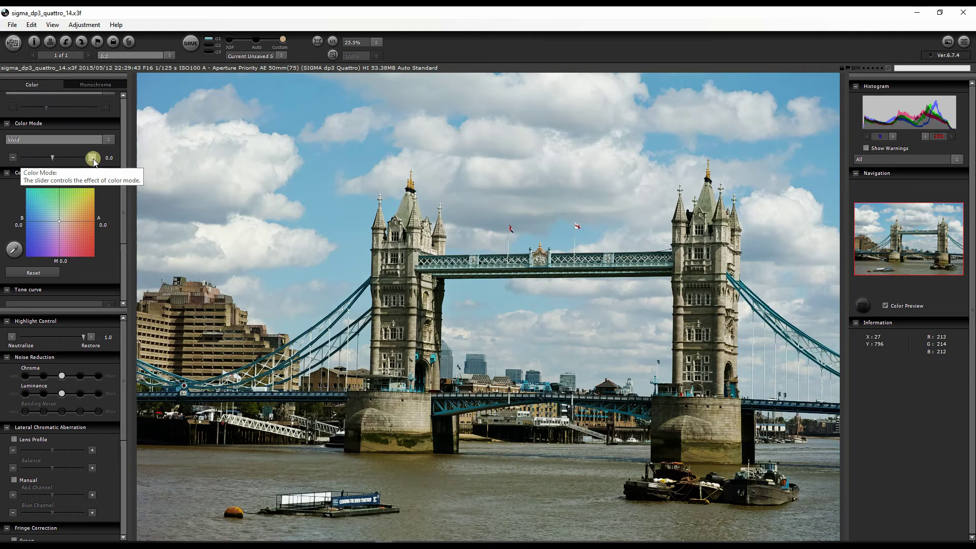
Try the Neutral color mode on the image, followed by Portrait.
left_click(62, 140)
left_click(33, 171)
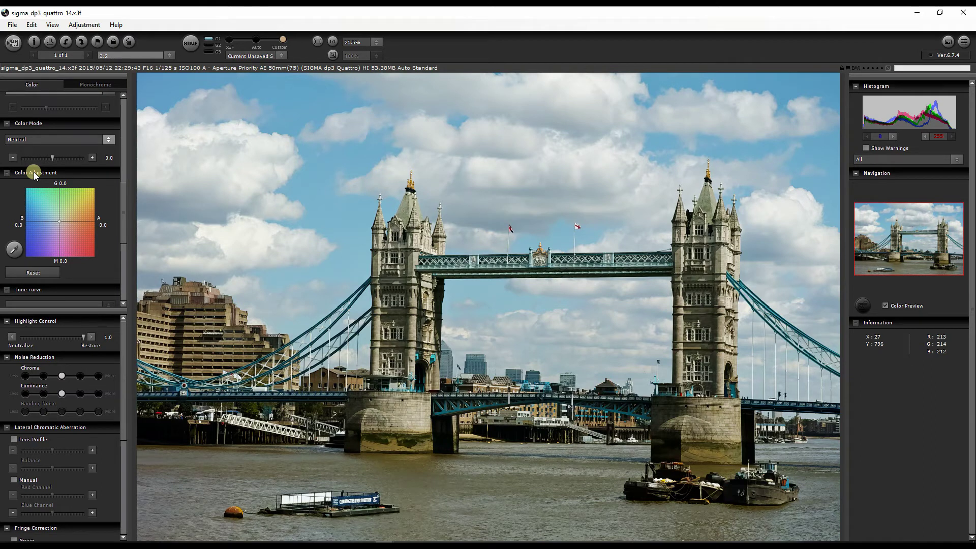
left_click(17, 138)
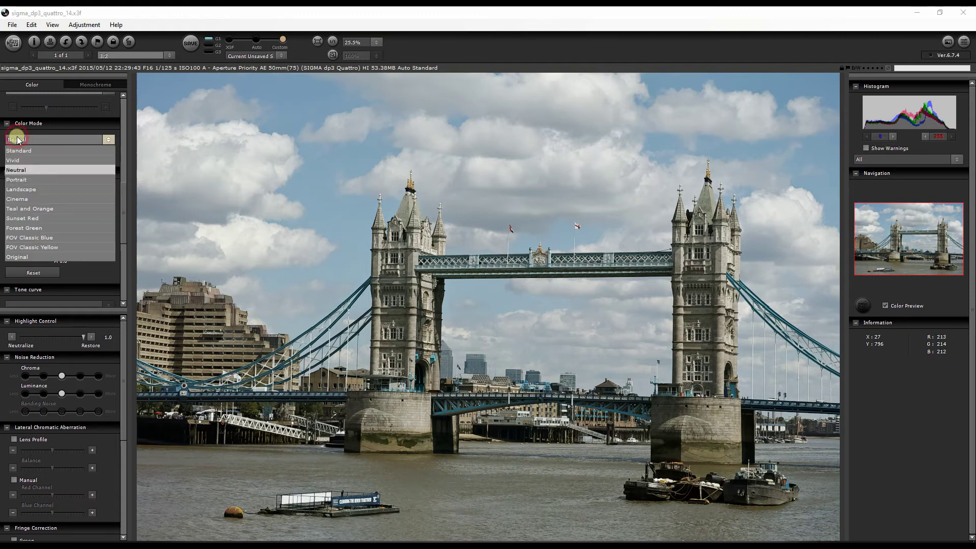
left_click(14, 179)
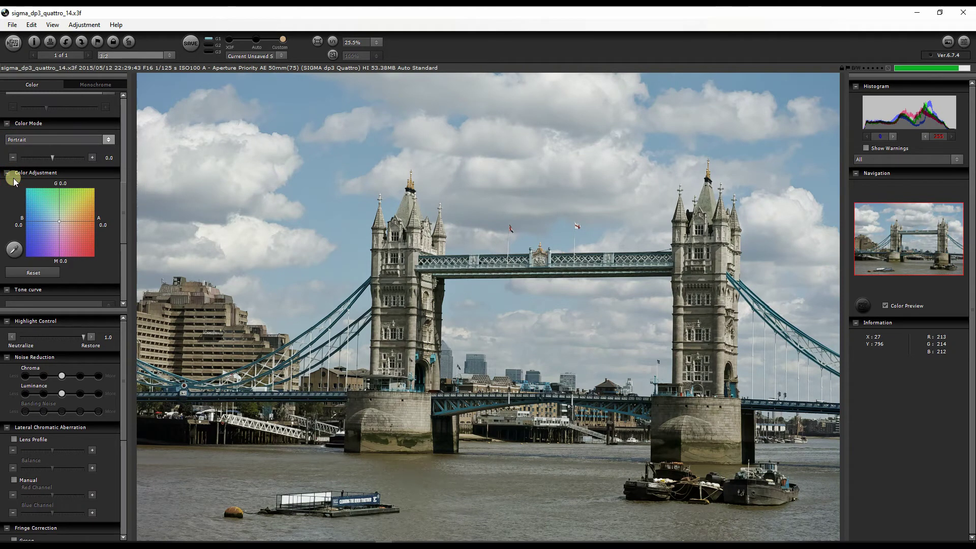
Try the Landscape color mode on the image, followed by Cinema.
left_click(15, 140)
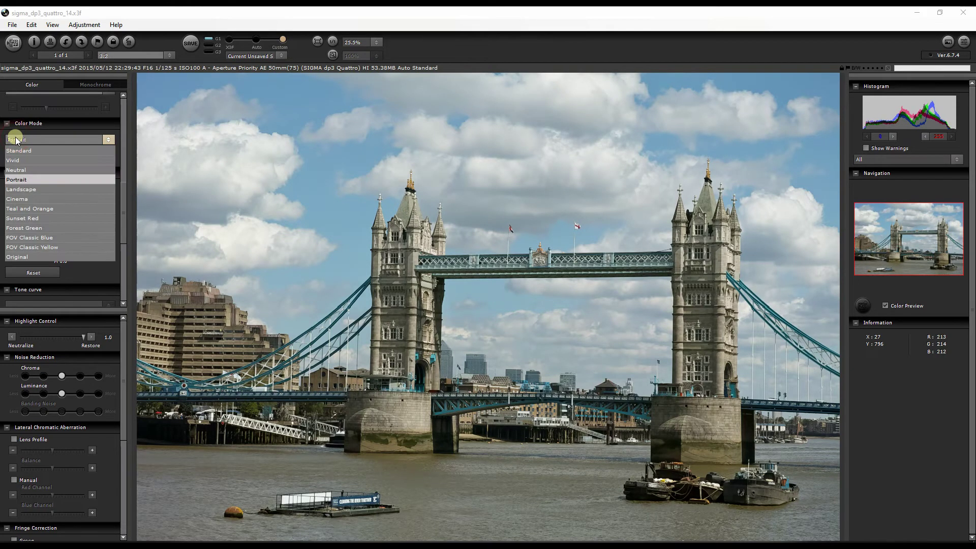
left_click(12, 191)
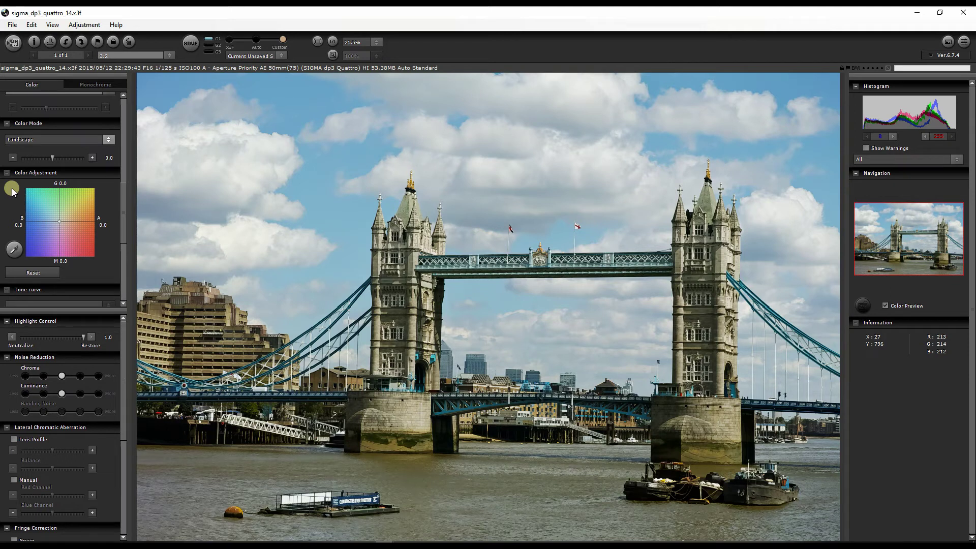
left_click(13, 140)
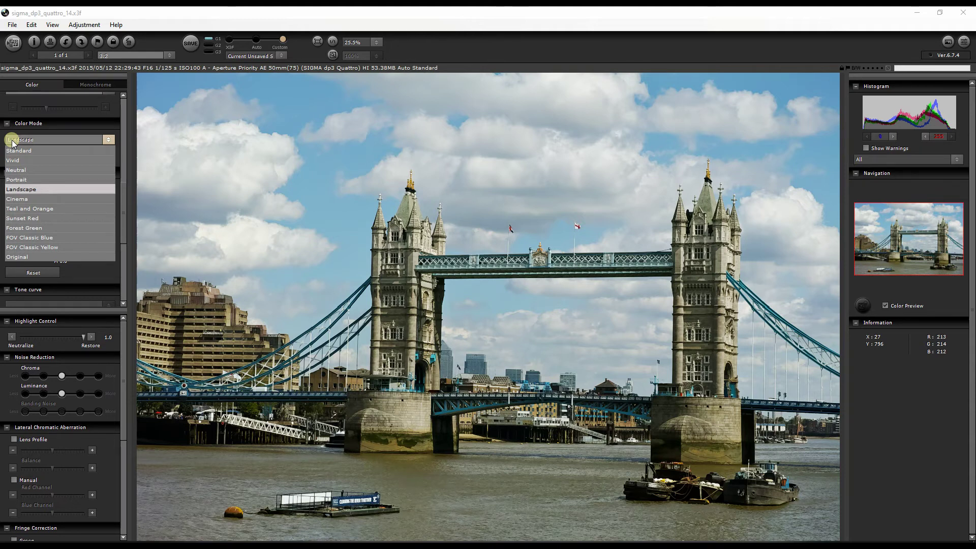
left_click(11, 199)
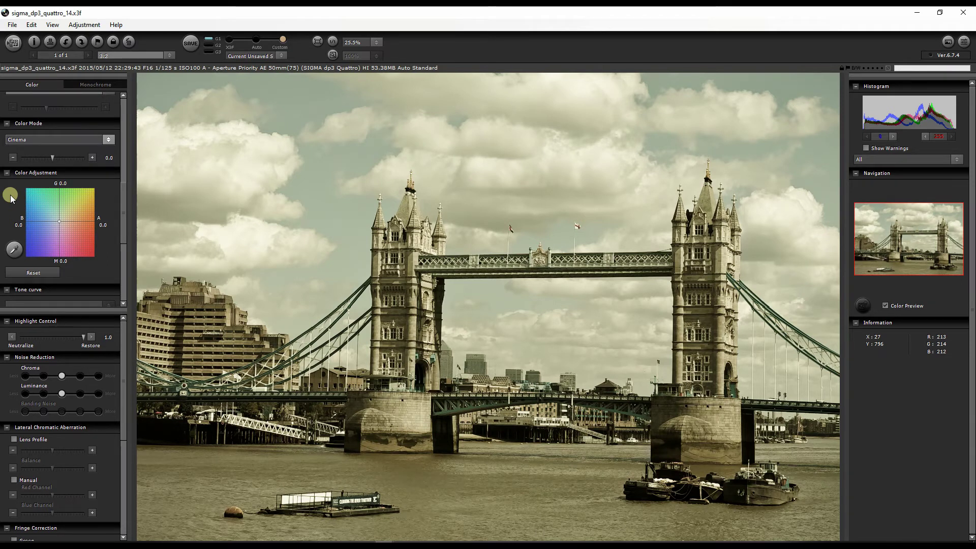
Try the Teal and Orange color mode on the image, followed by Sunset Red.
left_click(28, 140)
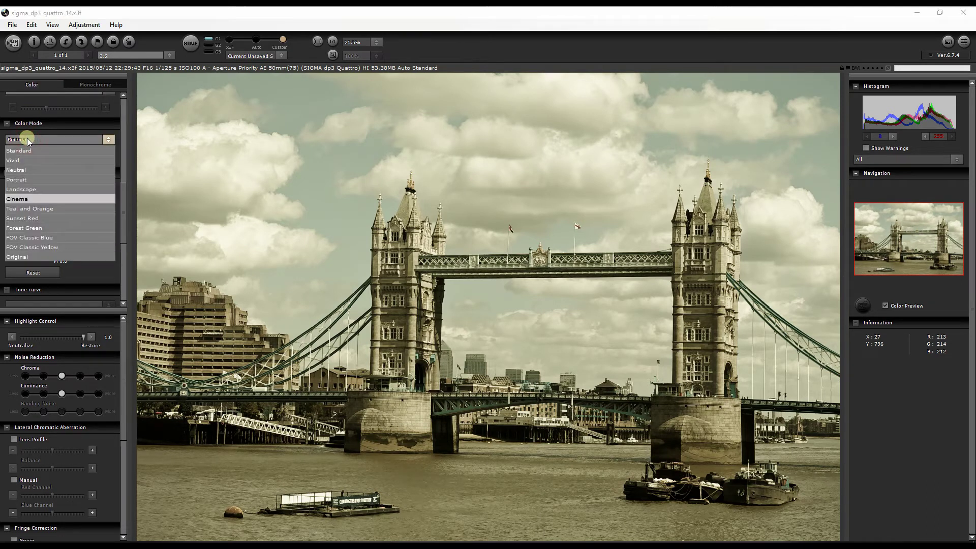
left_click(7, 210)
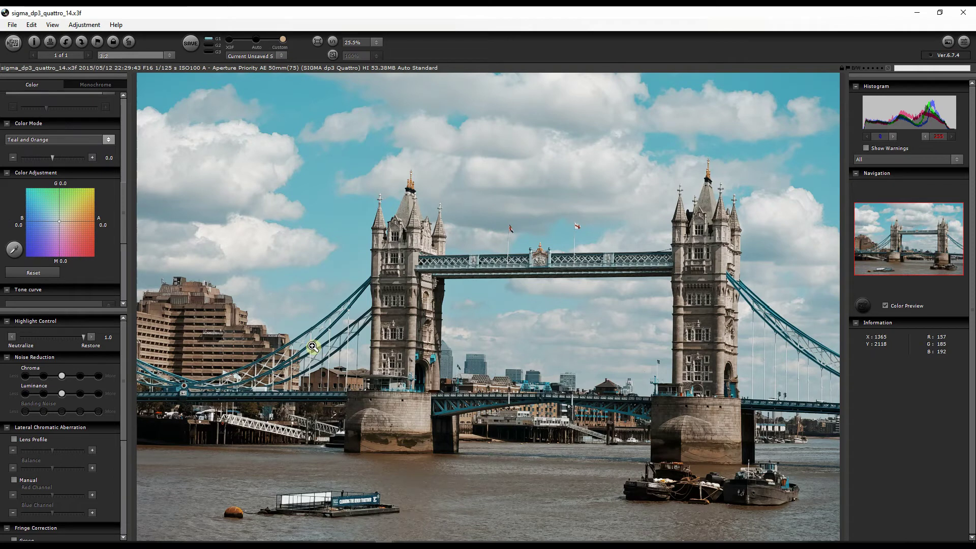
left_click(41, 139)
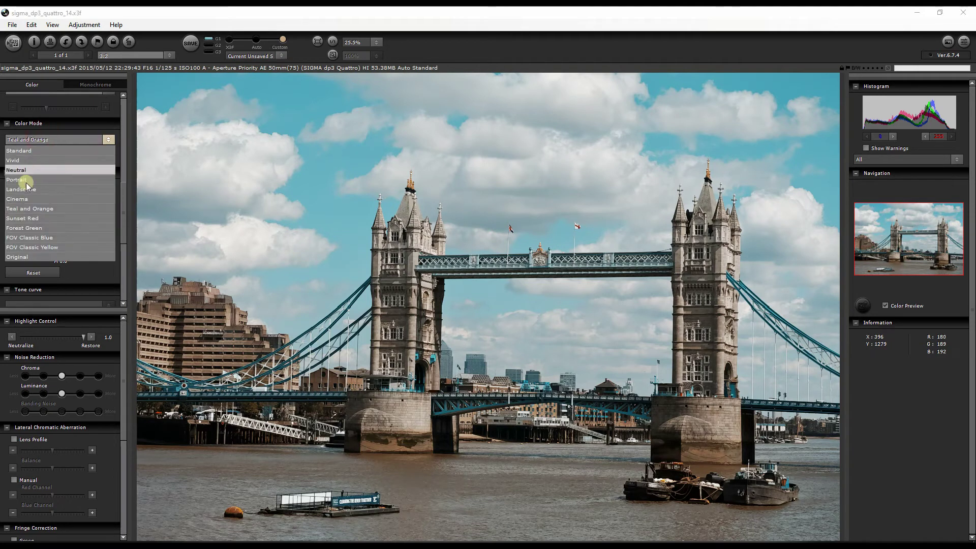
left_click(21, 218)
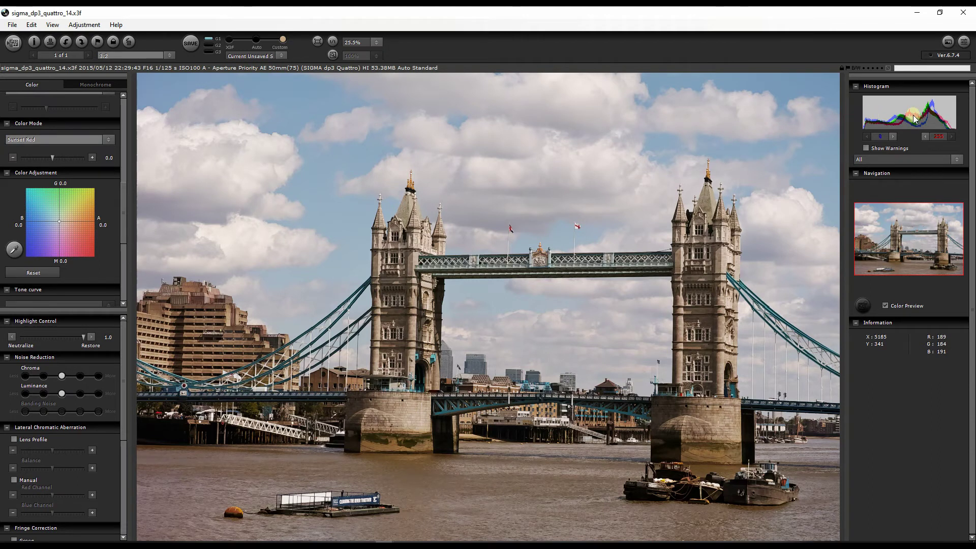
Try the Forest Green color mode on the image, followed by FOV Classic Blue.
left_click(30, 139)
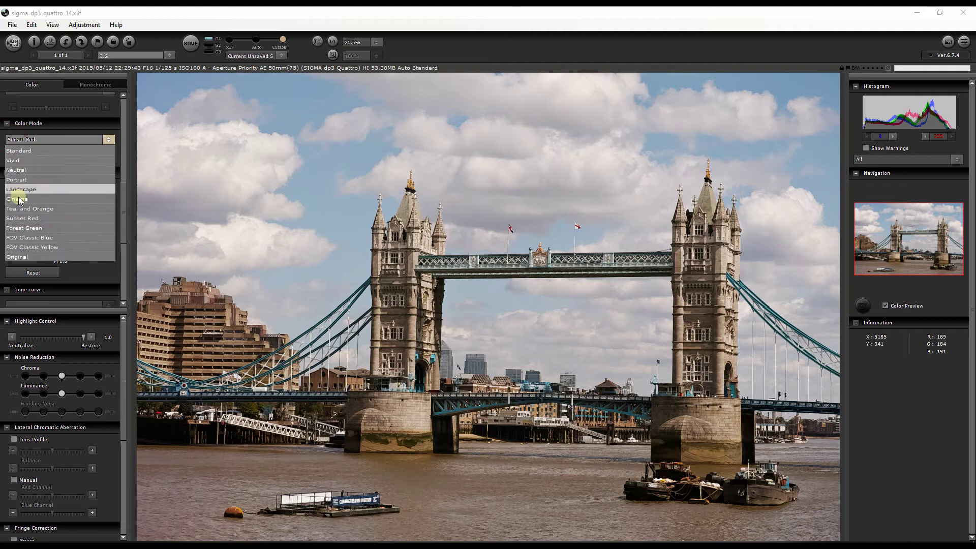
left_click(22, 230)
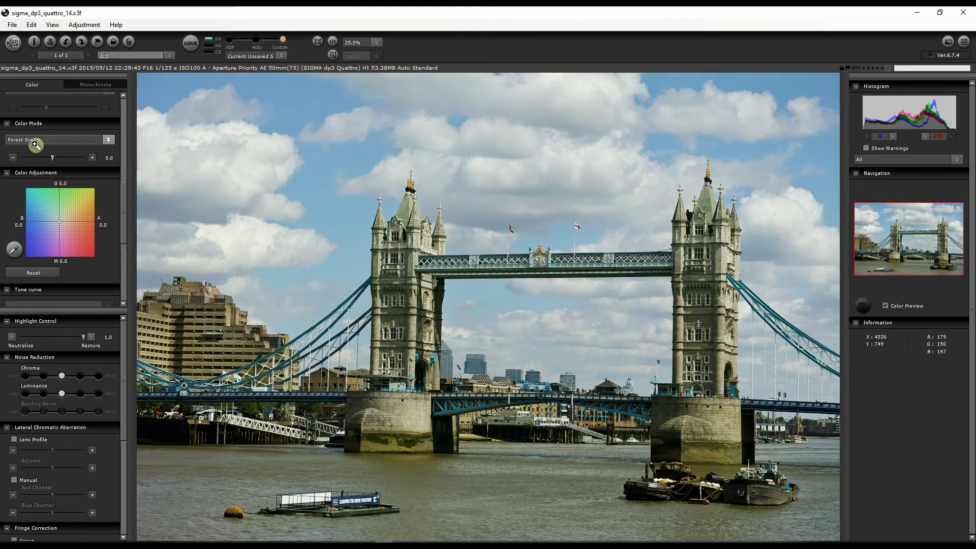
left_click(14, 140)
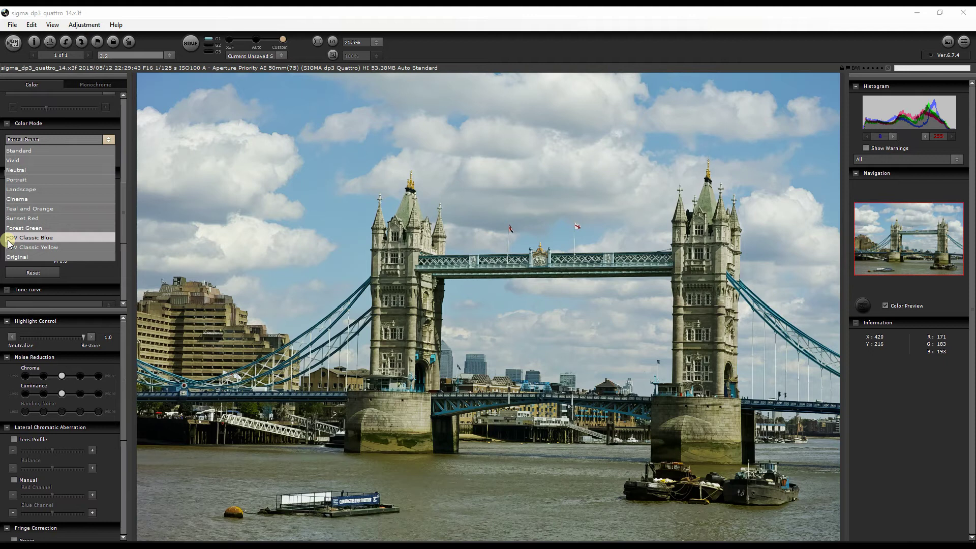
left_click(8, 237)
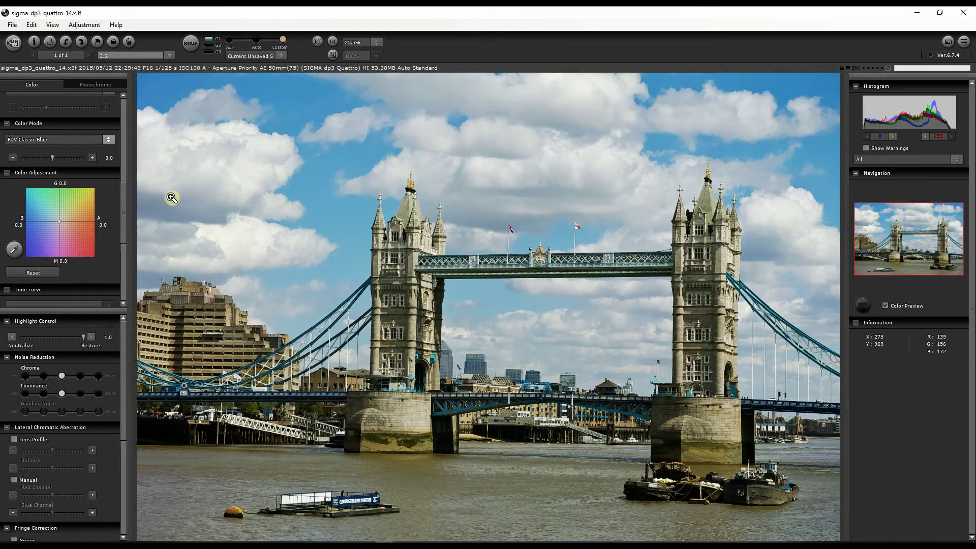
Try the FOV Classic Yellow color mode on the image and return the color mode to Standard.
left_click(9, 140)
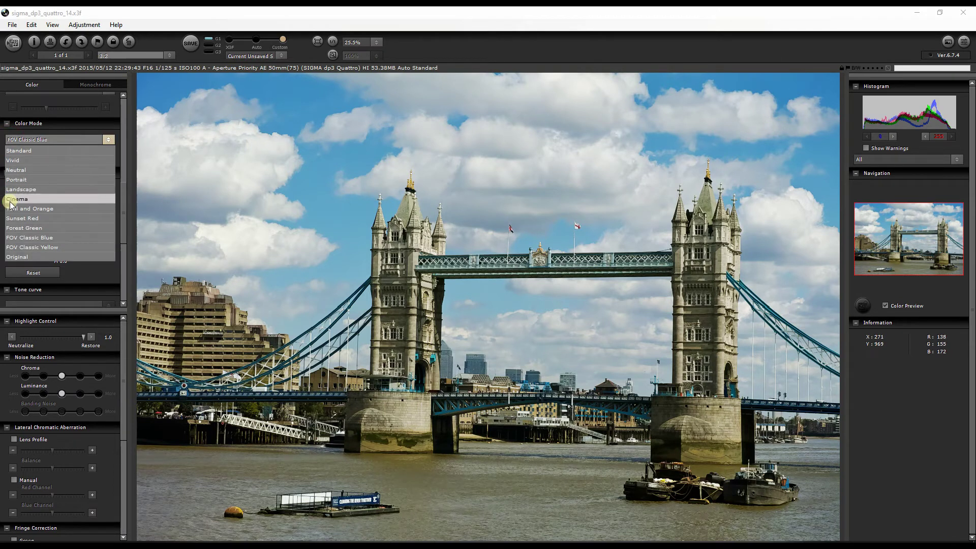
left_click(12, 247)
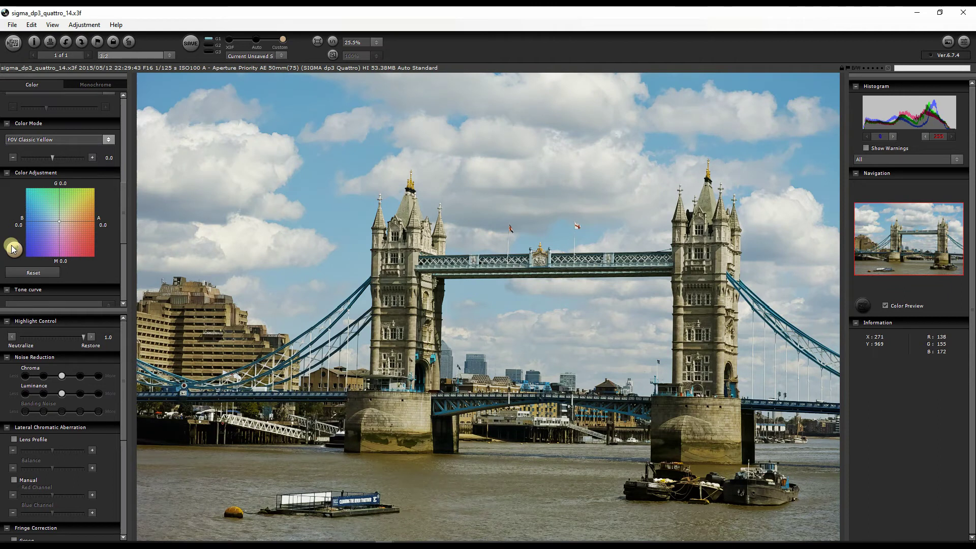
left_click(15, 141)
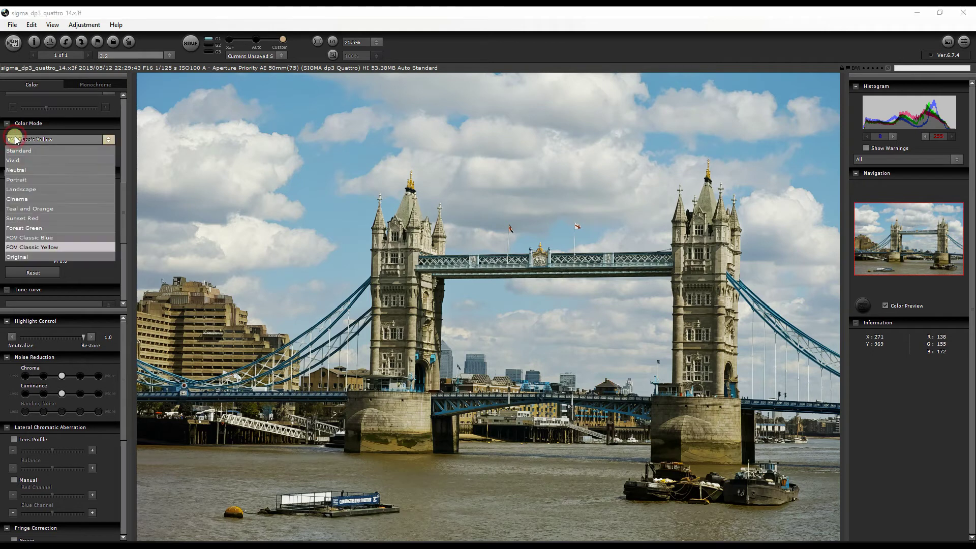
left_click(7, 257)
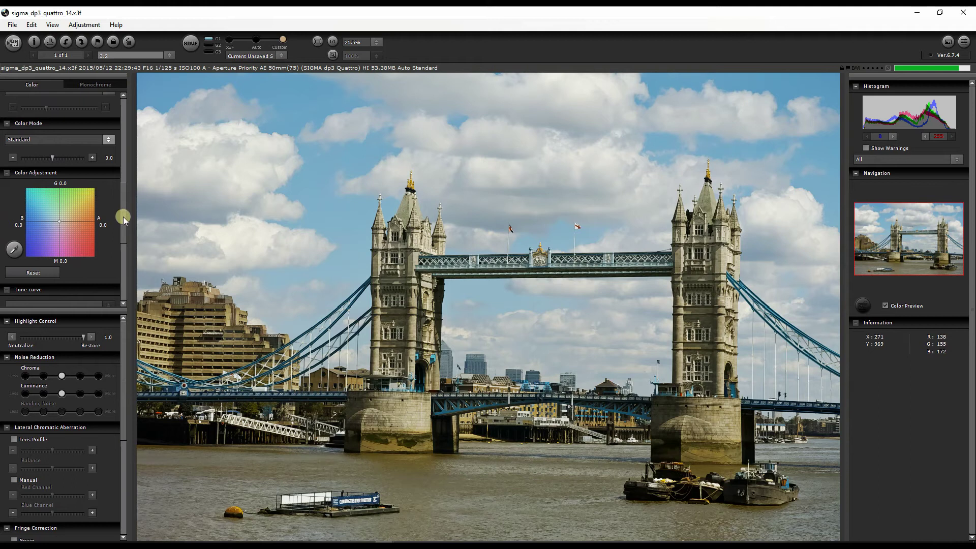
Neutralize the color cast by sampling a bright cloud in the photo with the Color Adjustment eyedropper.
scroll(123, 213, "up", 1)
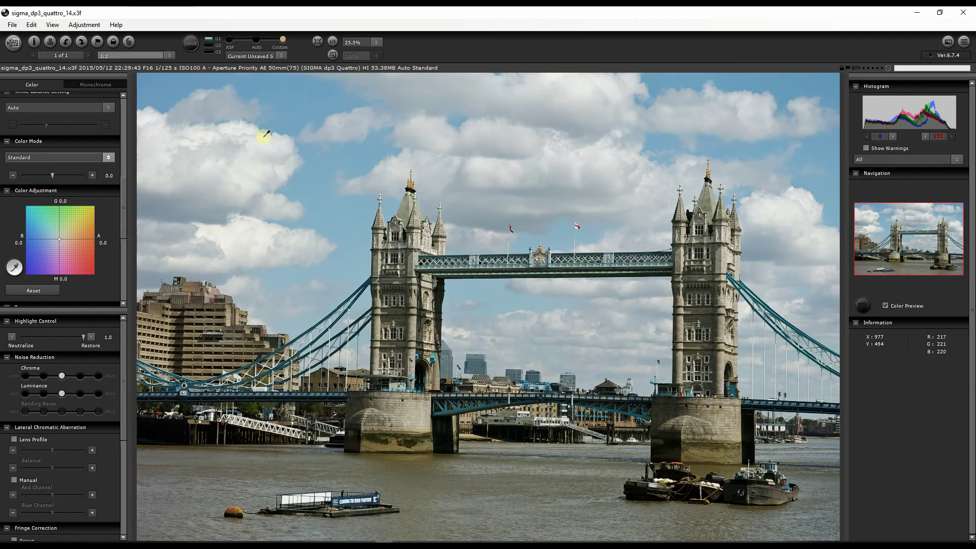
left_click(209, 132)
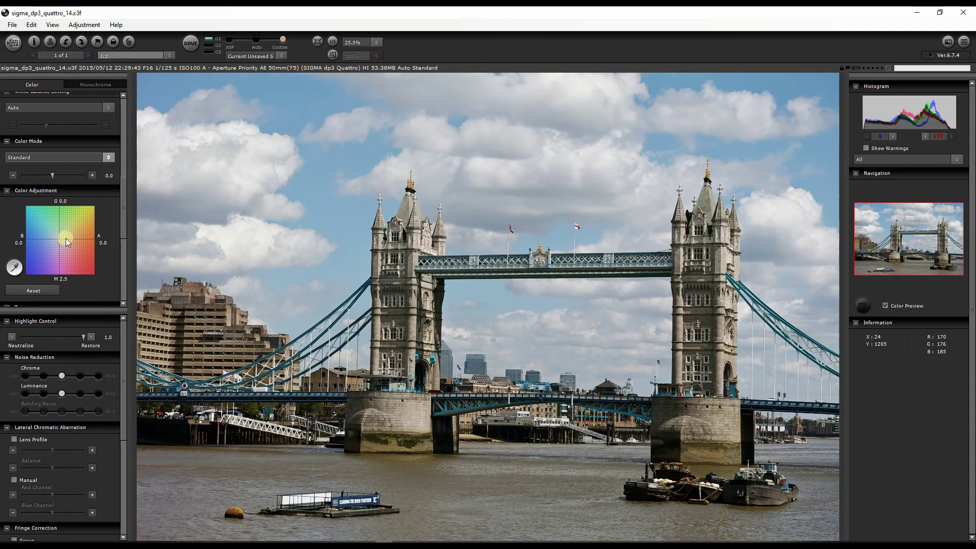
Examine which parts of the tone curve the Shadow, Light and Highlight sliders affect.
left_click_drag(123, 217, 119, 251)
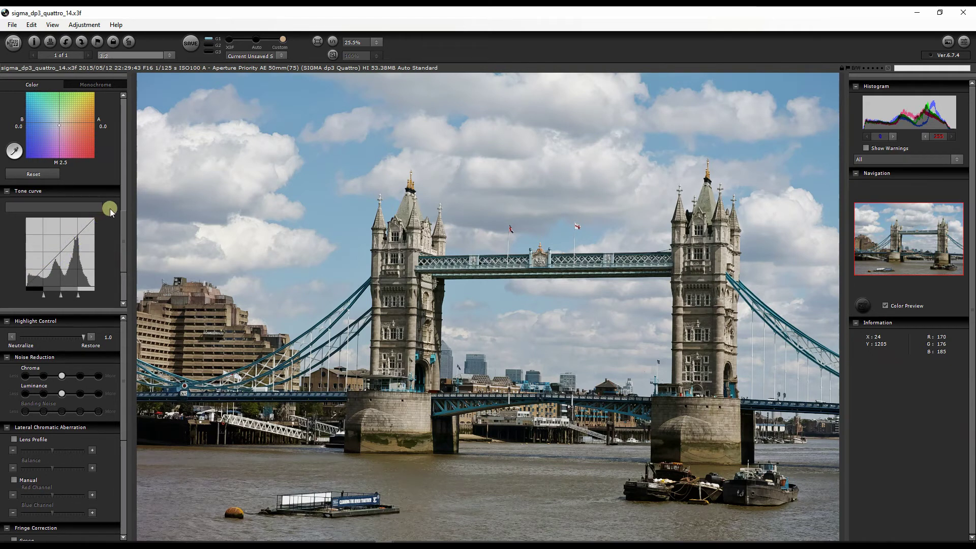
left_click(123, 231)
left_click_drag(123, 231, 122, 252)
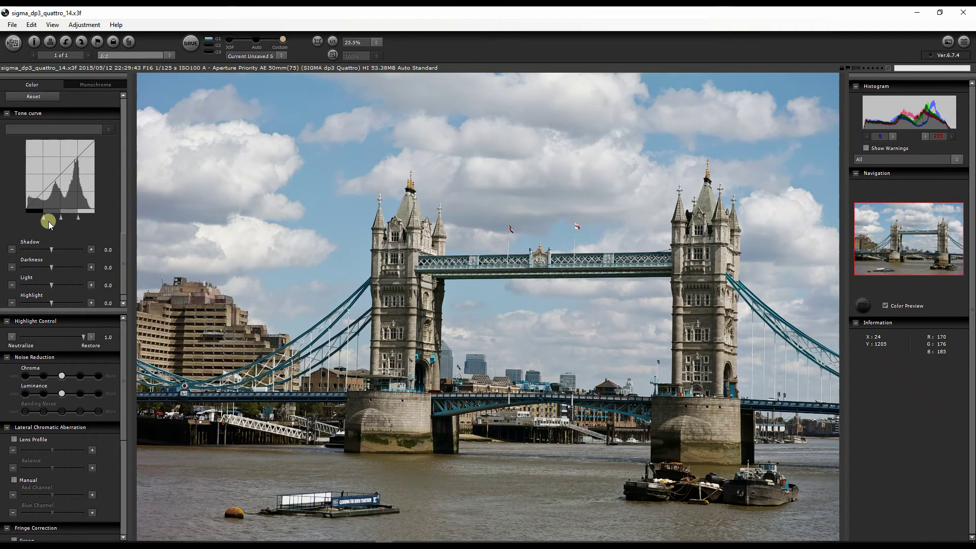
left_click(51, 249)
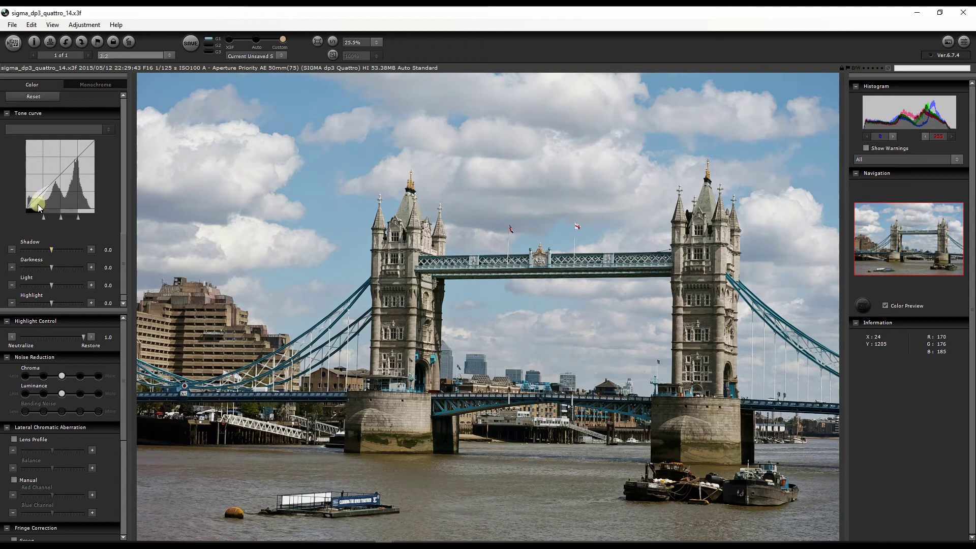
left_click(51, 286)
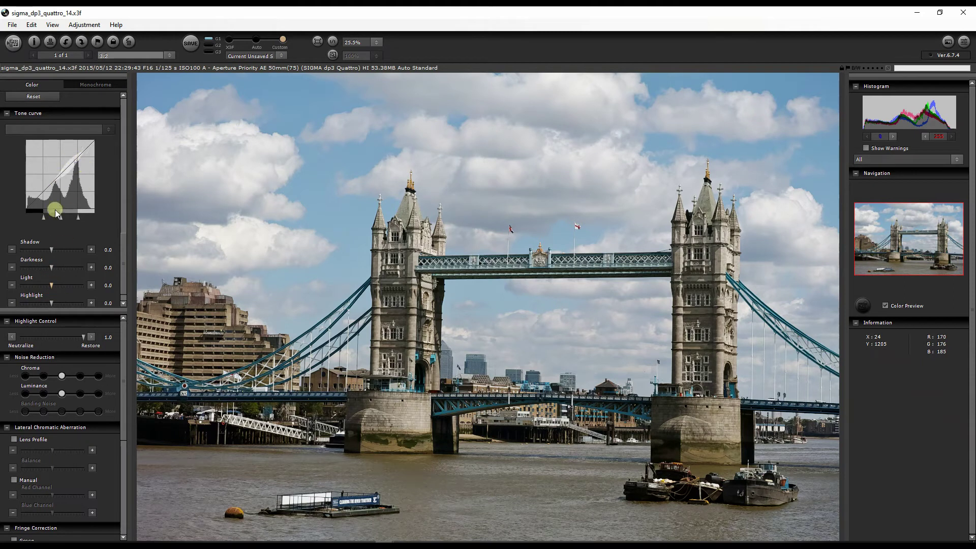
left_click(51, 303)
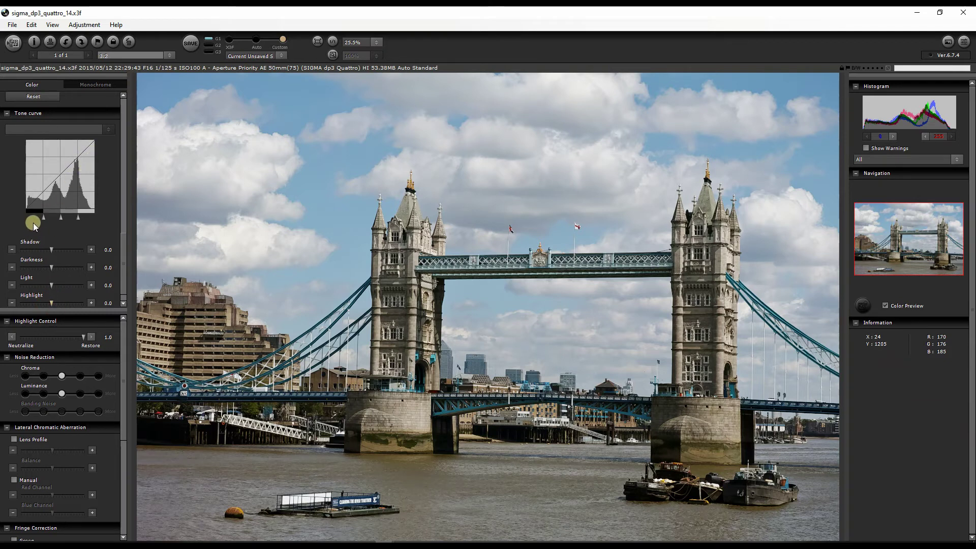
Try raising the tone curve's Shadow value and return it to 0.0.
left_click_drag(50, 248, 65, 250)
left_click_drag(71, 250, 78, 250)
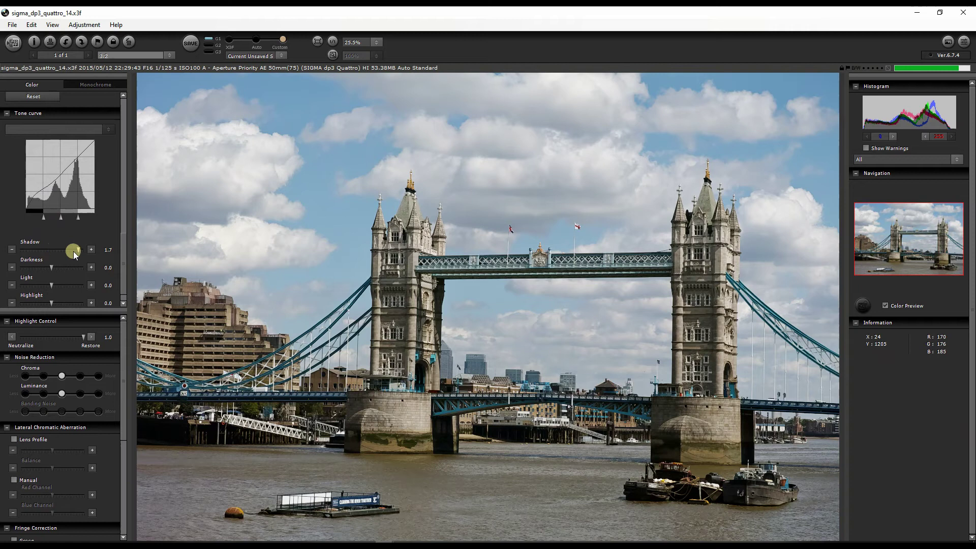
left_click_drag(79, 248, 53, 250)
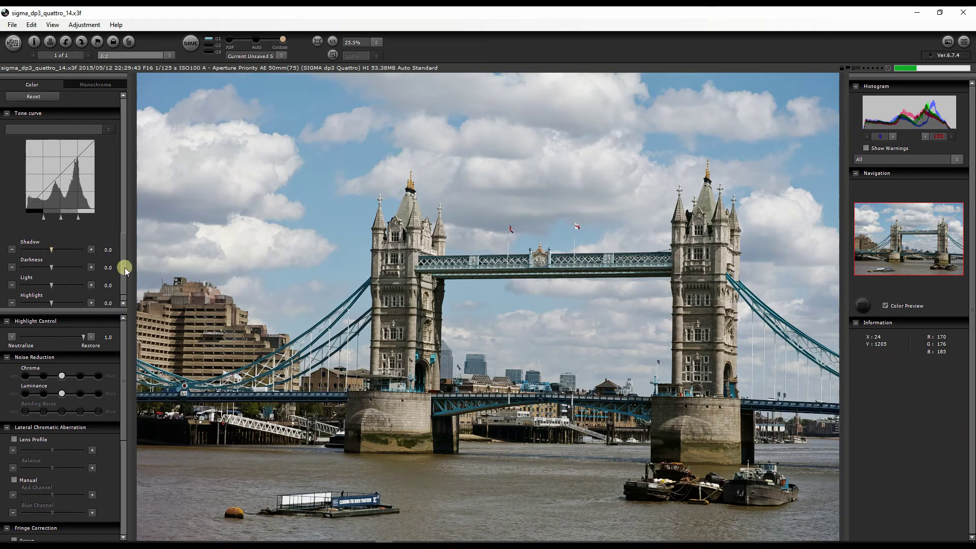
Try a tone curve Darkness of 2.0, experiment with the curve and reset it.
left_click_drag(124, 267, 124, 275)
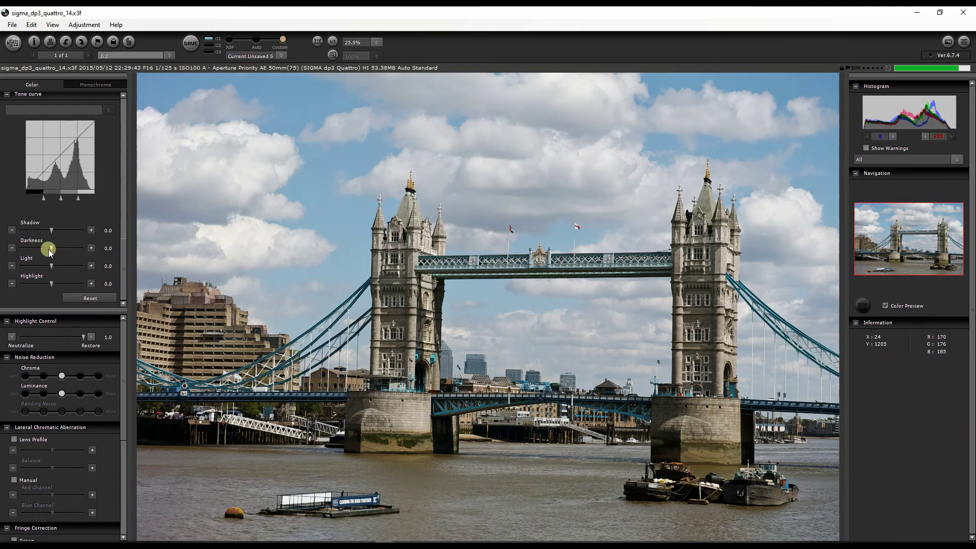
left_click_drag(49, 249, 91, 250)
left_click_drag(45, 154, 77, 257)
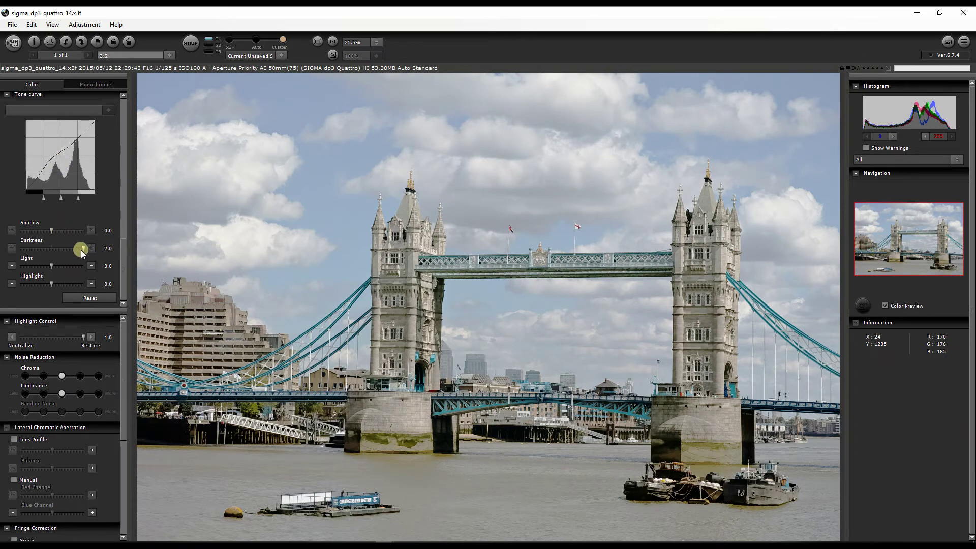
left_click_drag(84, 249, 53, 250)
mouse_move(56, 164)
left_mouse_down()
mouse_move(54, 109)
mouse_move(56, 199)
mouse_move(49, 142)
mouse_move(54, 167)
left_mouse_up()
left_click(74, 300)
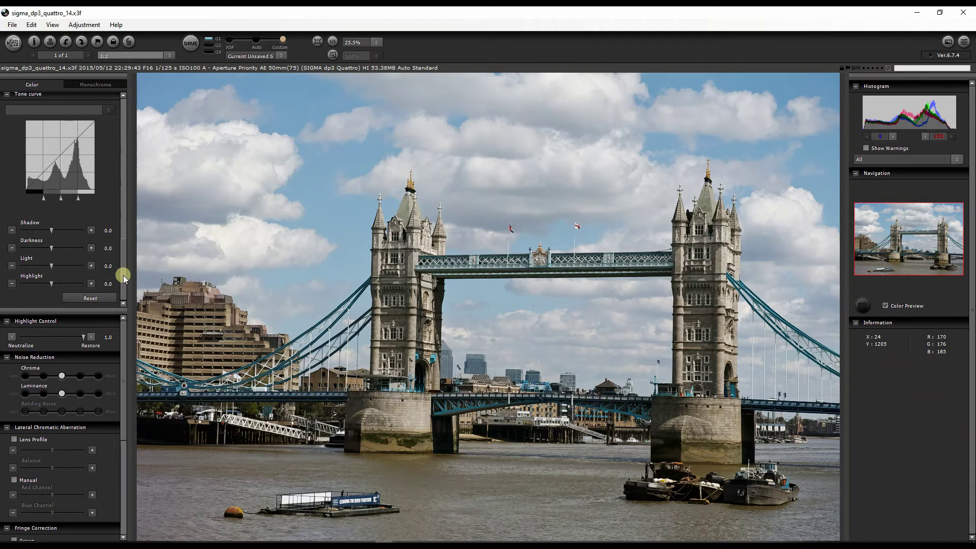
Compare the Tonal Adjustments sliders, including Fill Light, with the tone curve controls.
left_click_drag(123, 272, 132, 79)
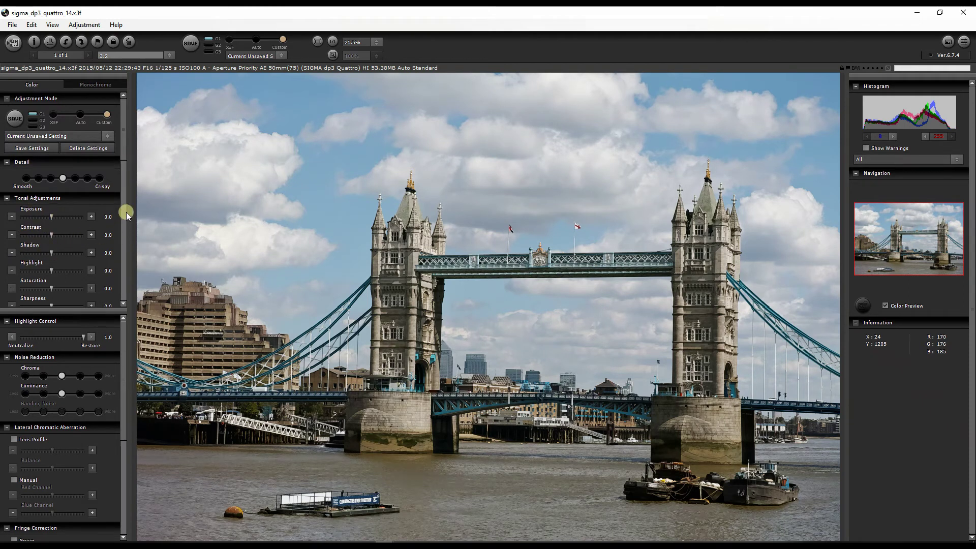
left_click_drag(123, 136, 120, 184)
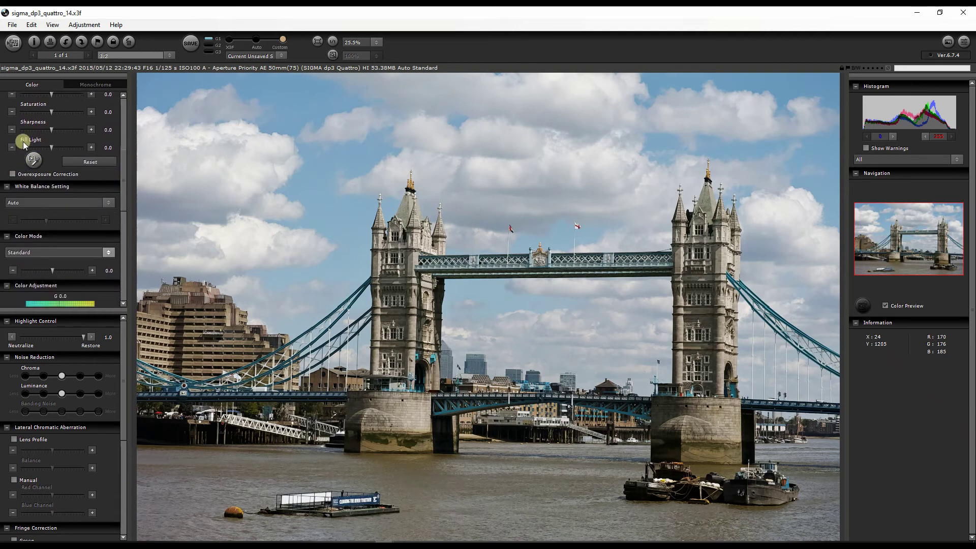
mouse_move(51, 145)
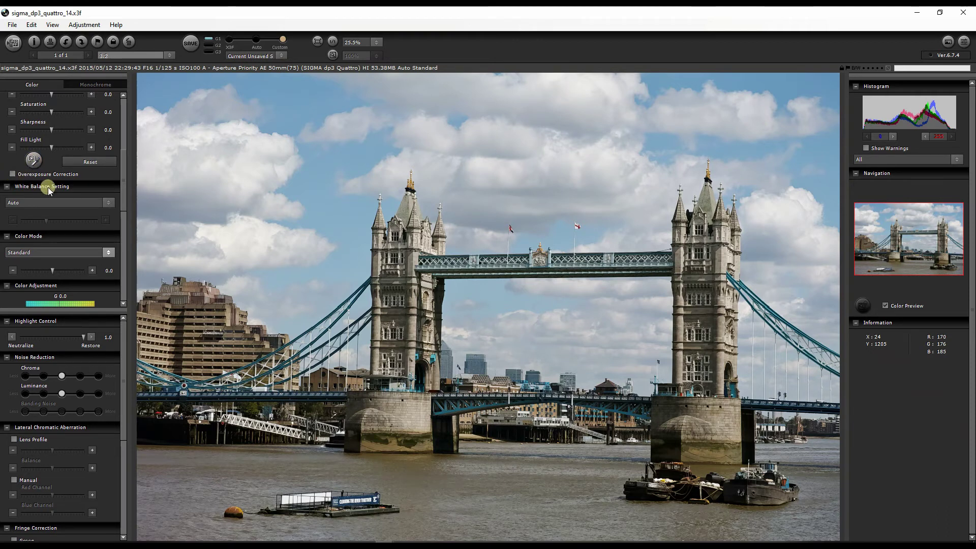
scroll(113, 175, "up", 3)
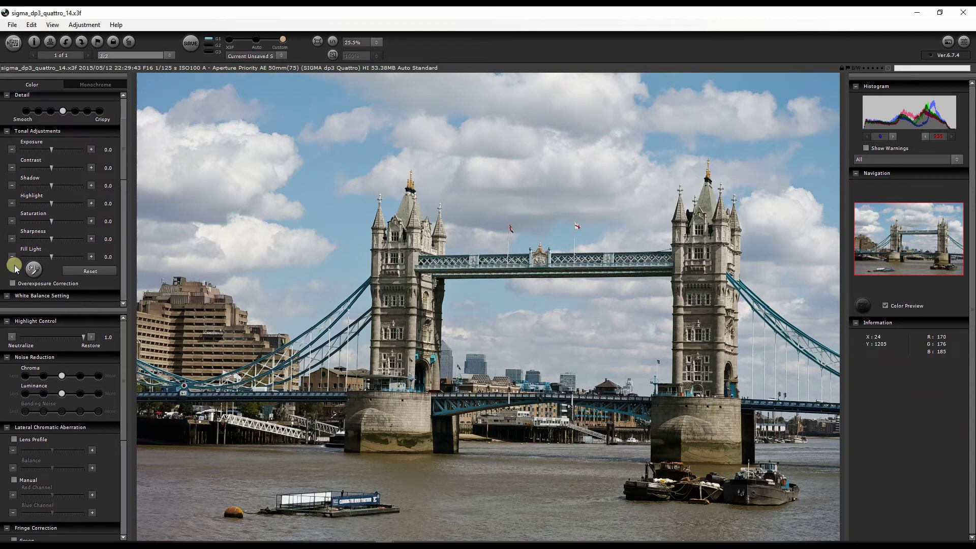
left_click_drag(122, 168, 117, 275)
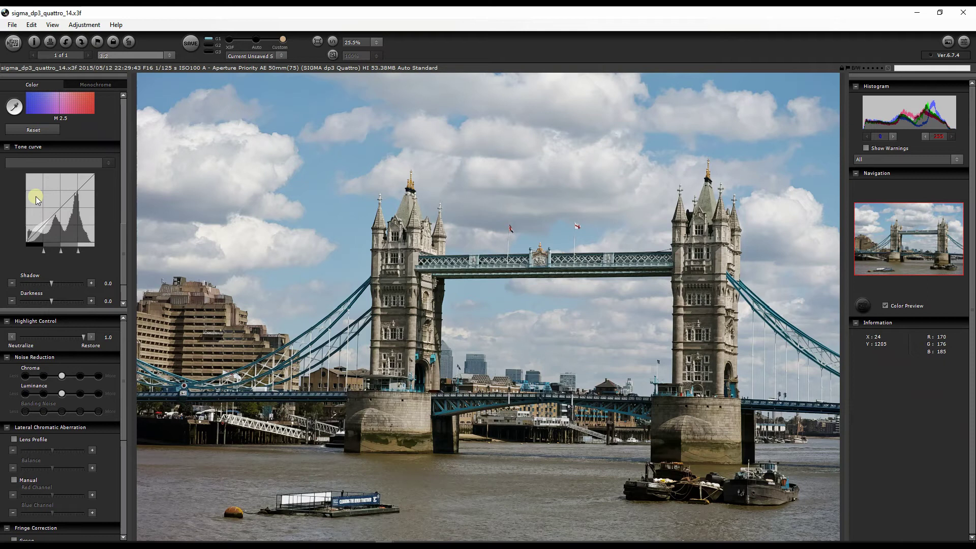
left_click_drag(124, 248, 124, 261)
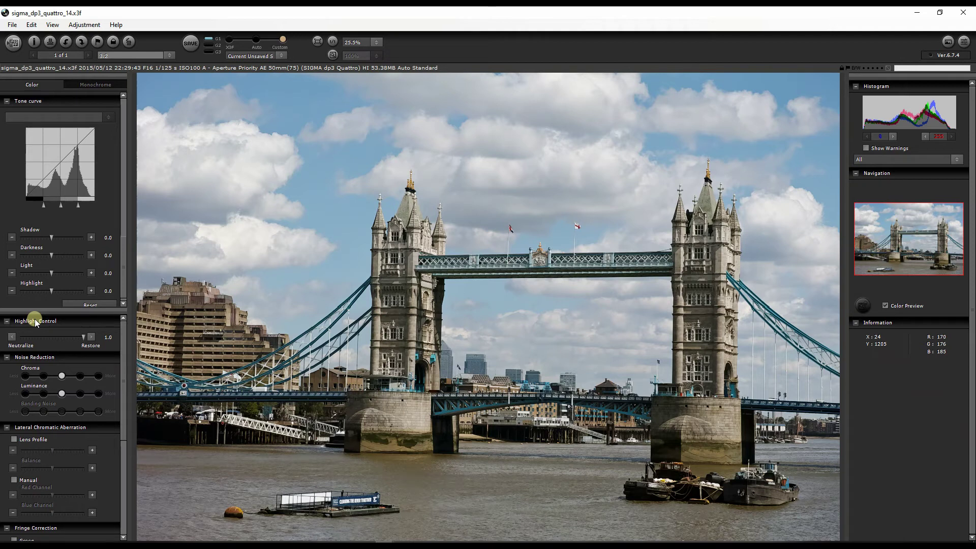
Set Highlight Control to 0.6 and raise the Saturation to 2.0.
left_click(12, 337)
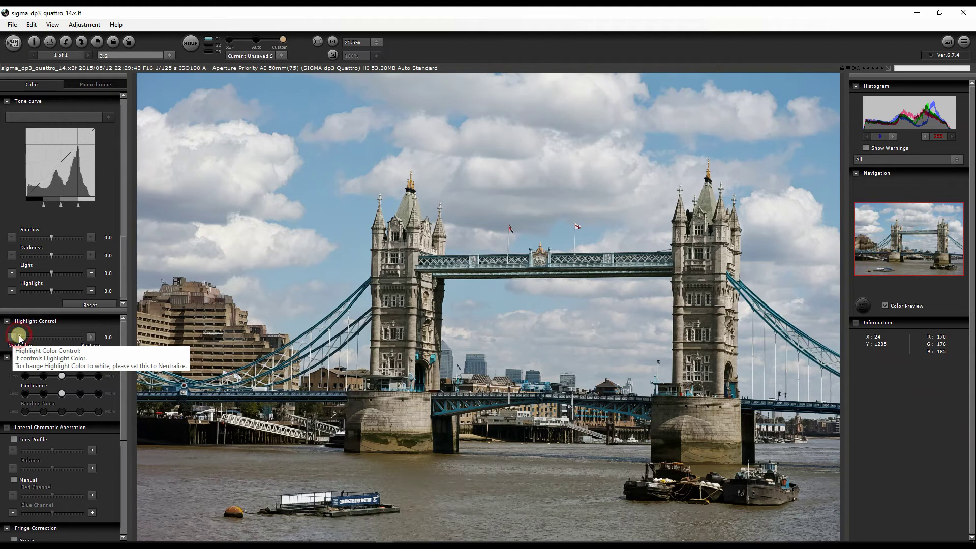
left_click_drag(40, 339, 58, 337)
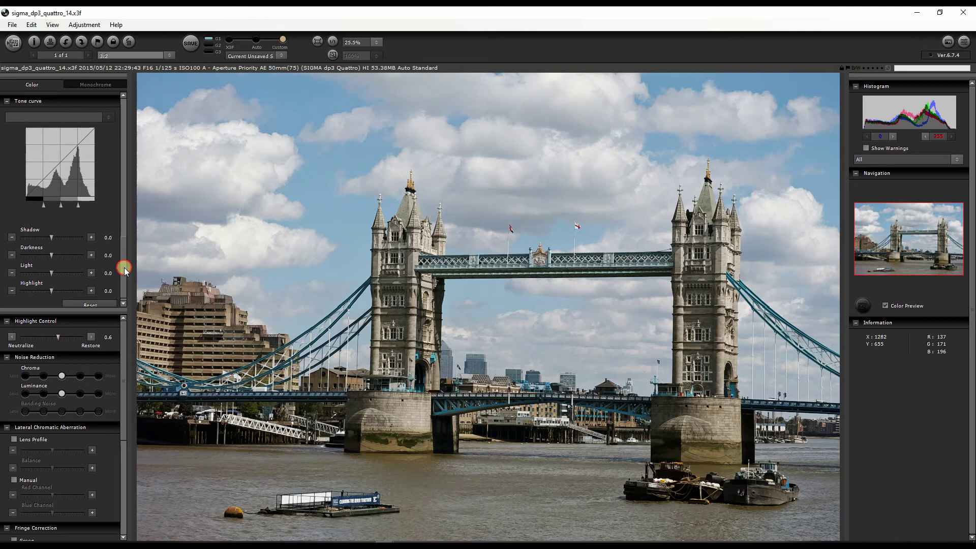
scroll(124, 264, "up", 10)
left_click_drag(48, 203, 84, 204)
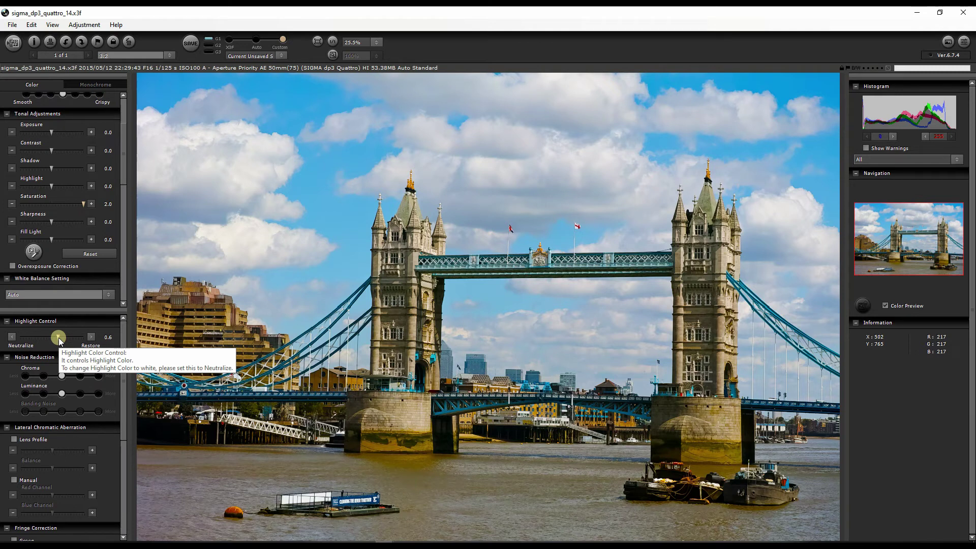
Try Highlight Control at 1.0 and at full Neutralize, and settle on 0.4.
left_click_drag(58, 338, 92, 343)
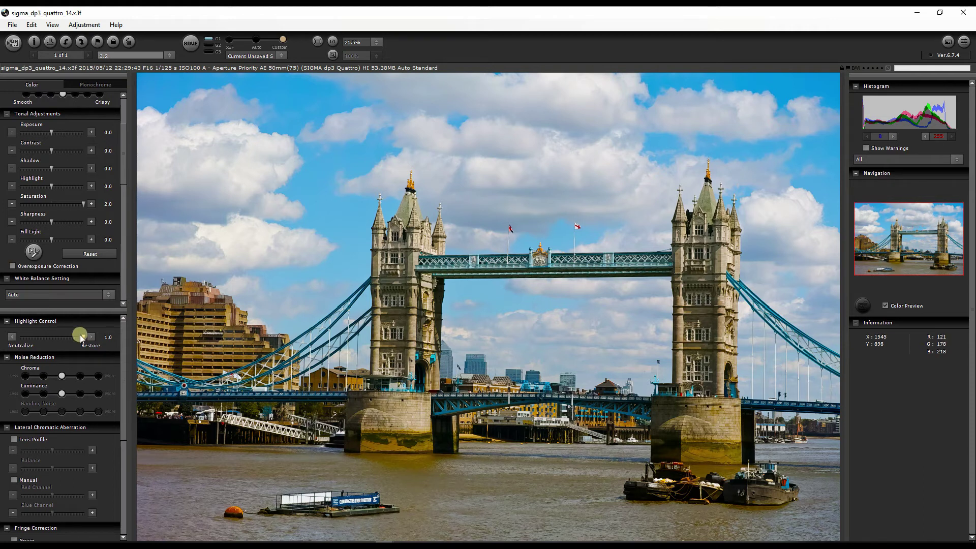
left_click_drag(84, 337, 17, 337)
left_click_drag(19, 337, 48, 337)
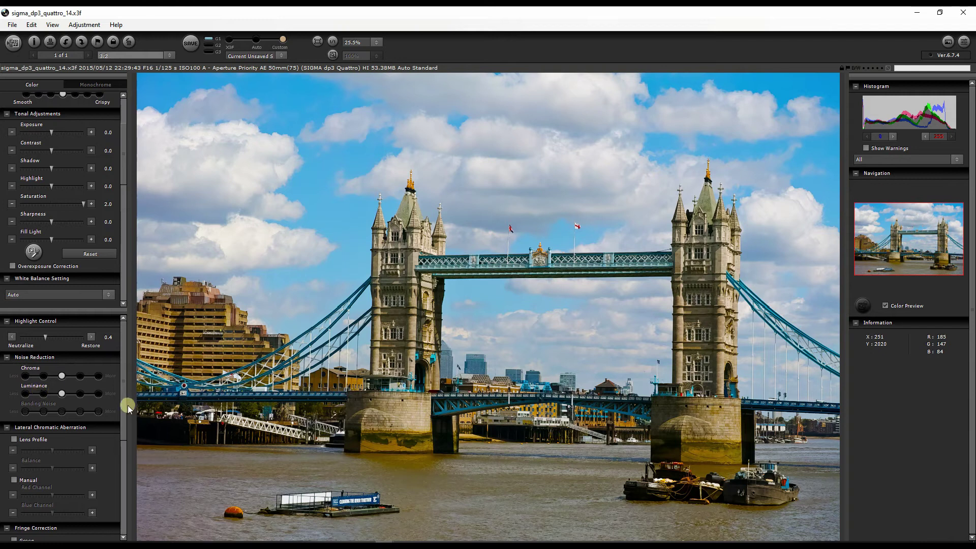
Enable the Lens Profile correction for lateral chromatic aberration.
left_click_drag(124, 404, 124, 416)
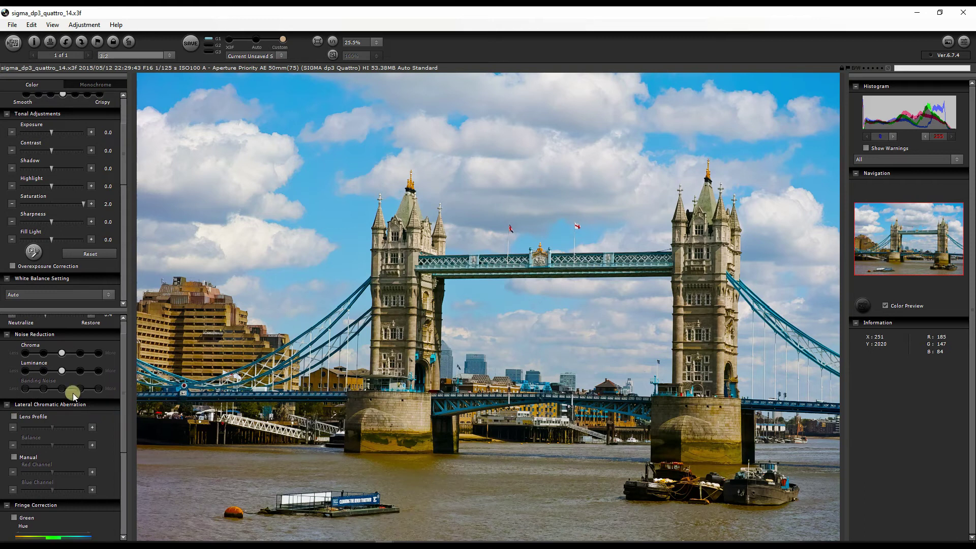
left_click(14, 416)
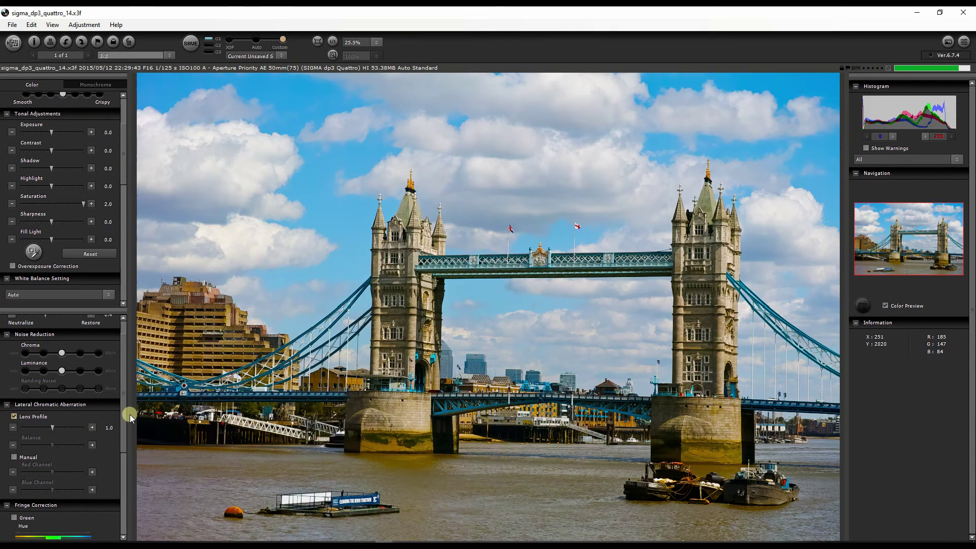
Inspect the edges of the bridge's left tower for color fringing with the loupe at 200%.
left_click_drag(124, 419, 118, 506)
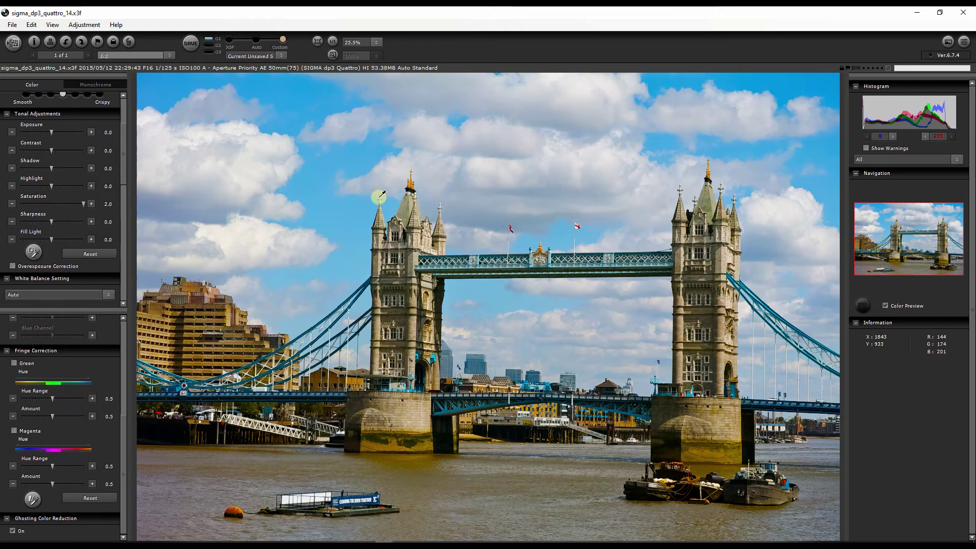
left_click(333, 54)
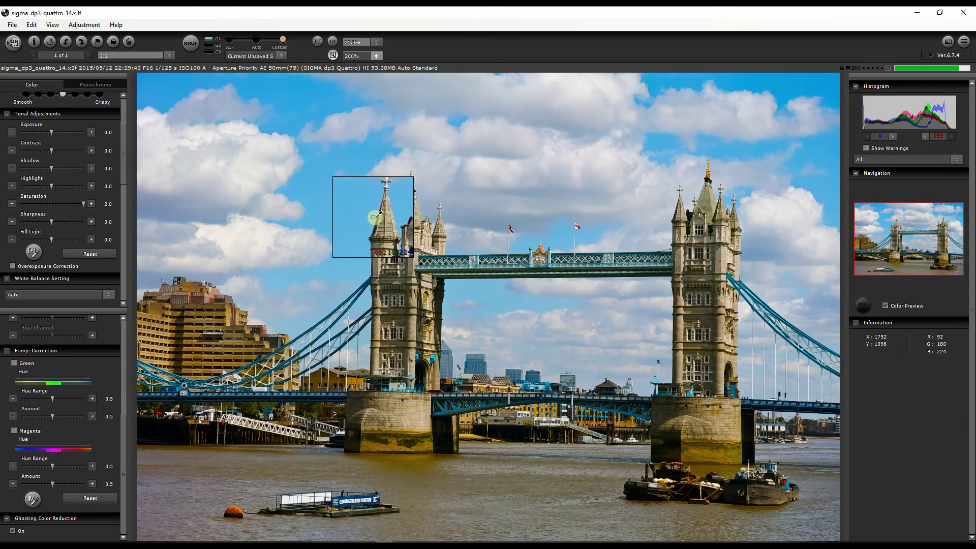
left_click(333, 55)
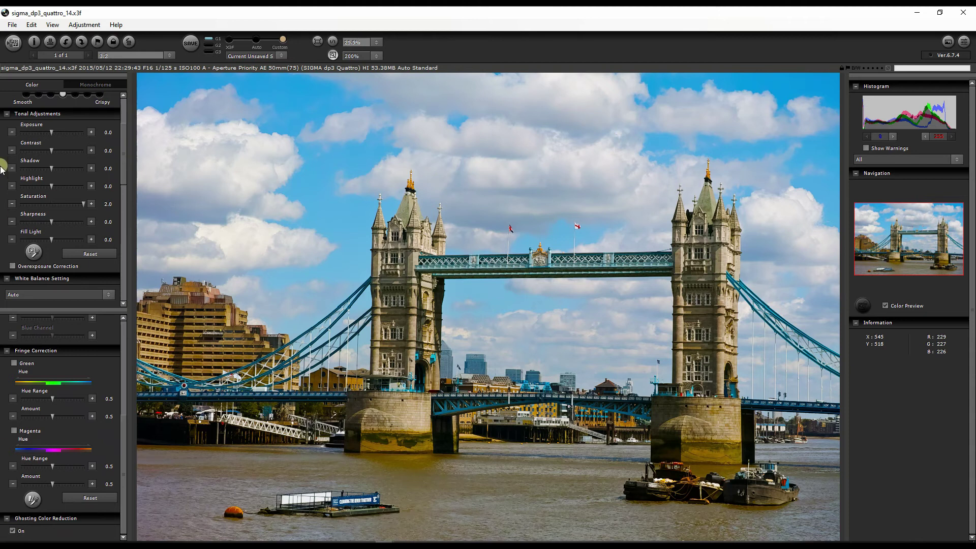
Switch the image to monochrome processing and review its Tonal Adjustments down to the Color Mixer.
left_click(89, 87)
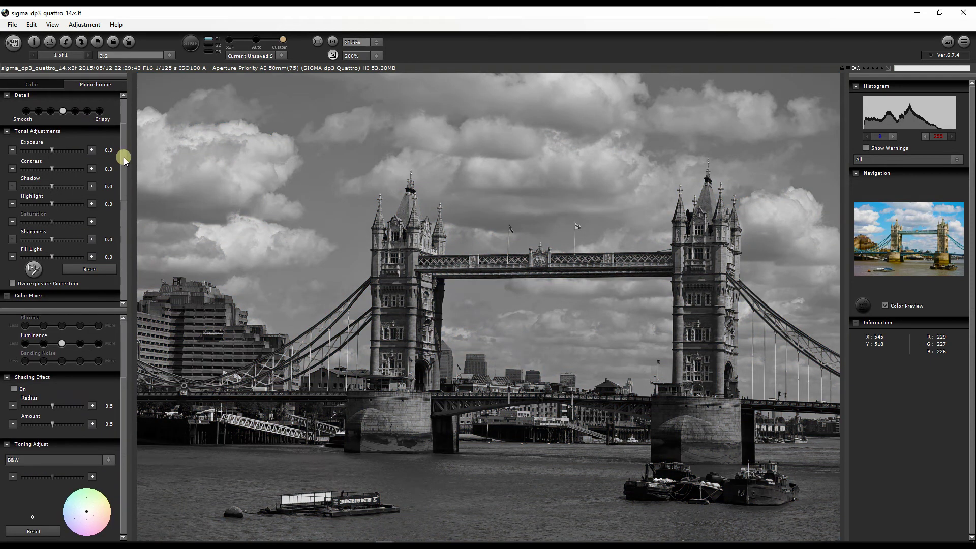
left_click_drag(124, 157, 123, 122)
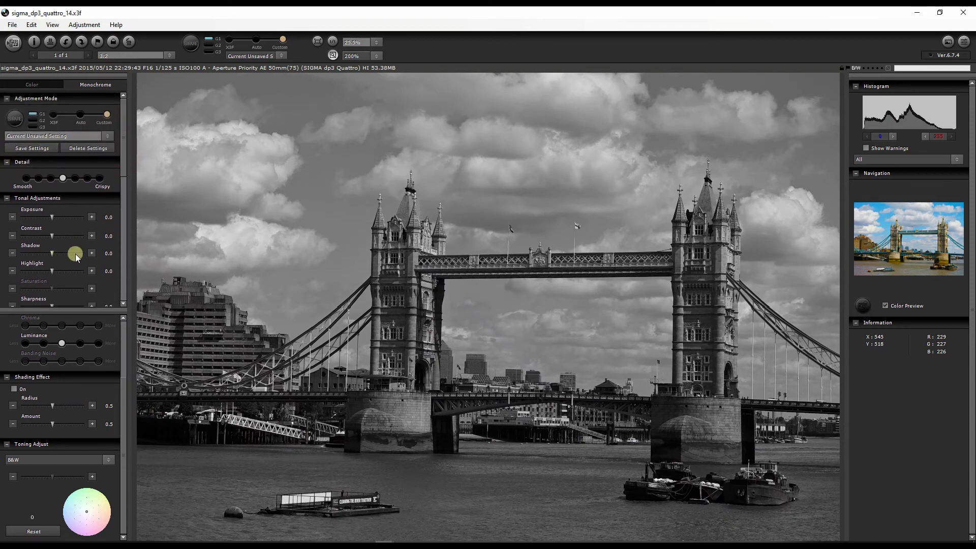
left_click_drag(124, 169, 124, 198)
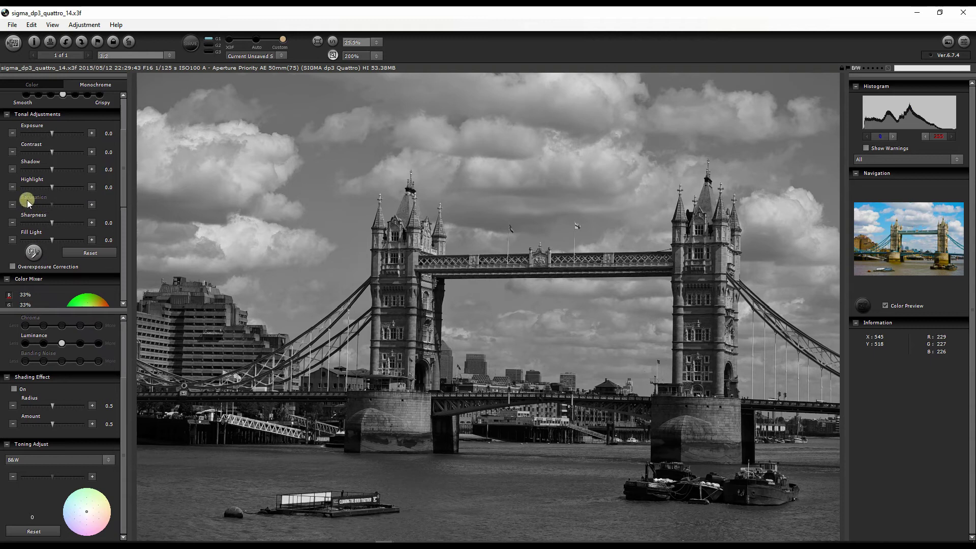
Try red-weighted Color Mixer mixes, first R 84%, G 5%, B 11%, and after returning to neutral R 90%, G 0%, B 10%.
left_click_drag(124, 188, 123, 234)
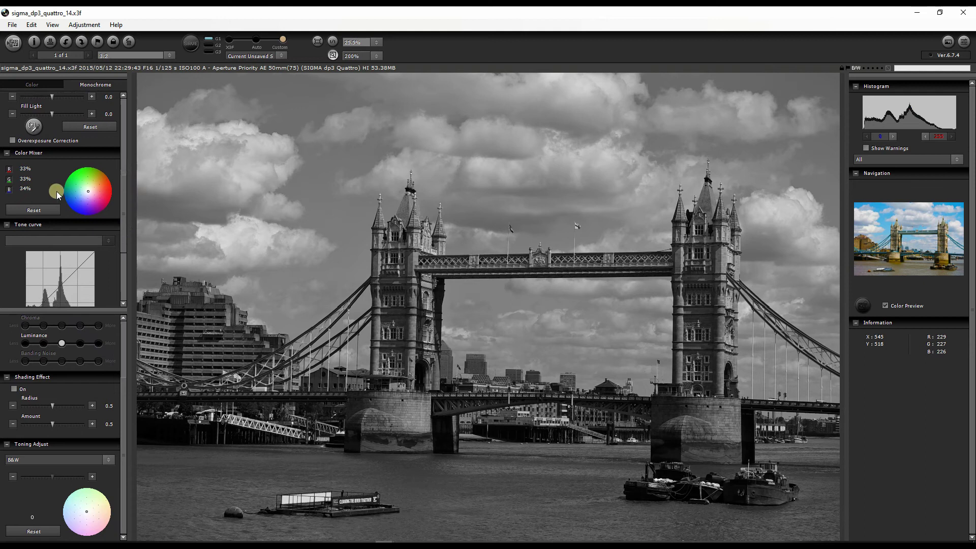
left_click_drag(50, 177, 107, 194)
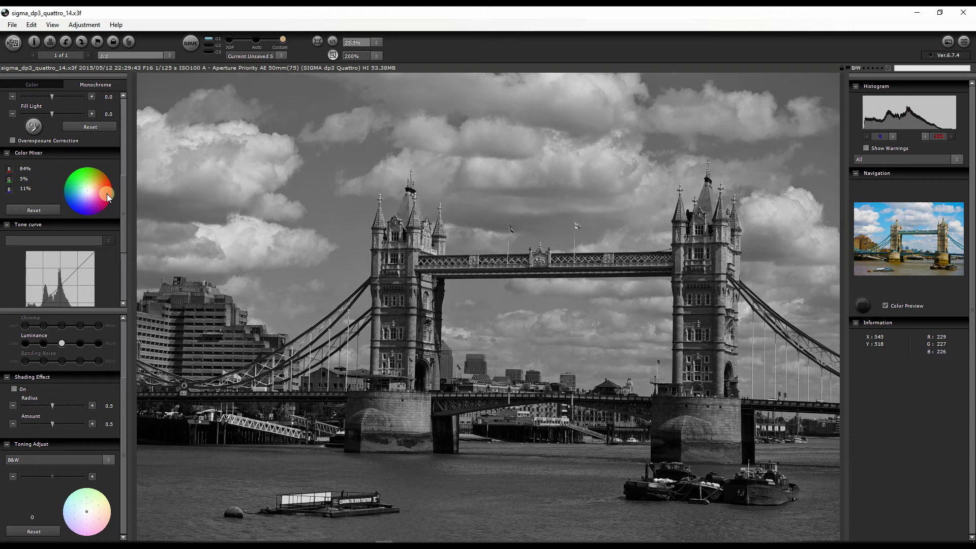
left_click_drag(106, 193, 89, 196)
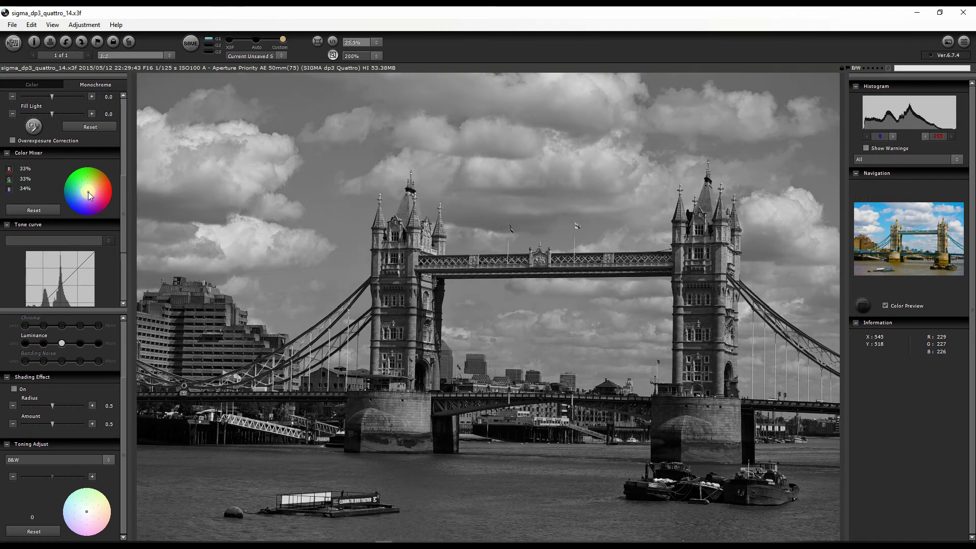
left_click_drag(89, 196, 110, 196)
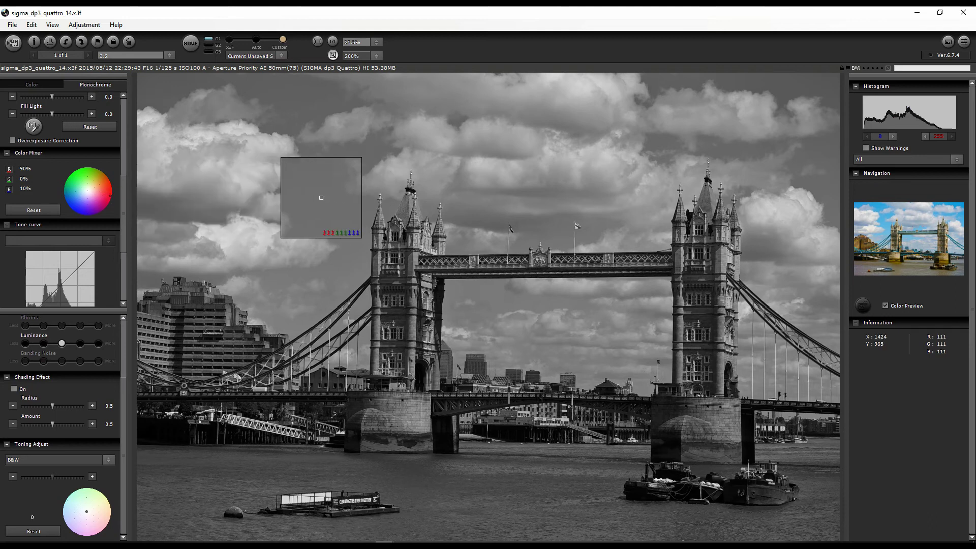
Turn off the loupe and reset the Color Mixer after trying other mixes up to a blue-weighted R 0%, G 2%, B 98%.
left_click(333, 55)
left_click(333, 56)
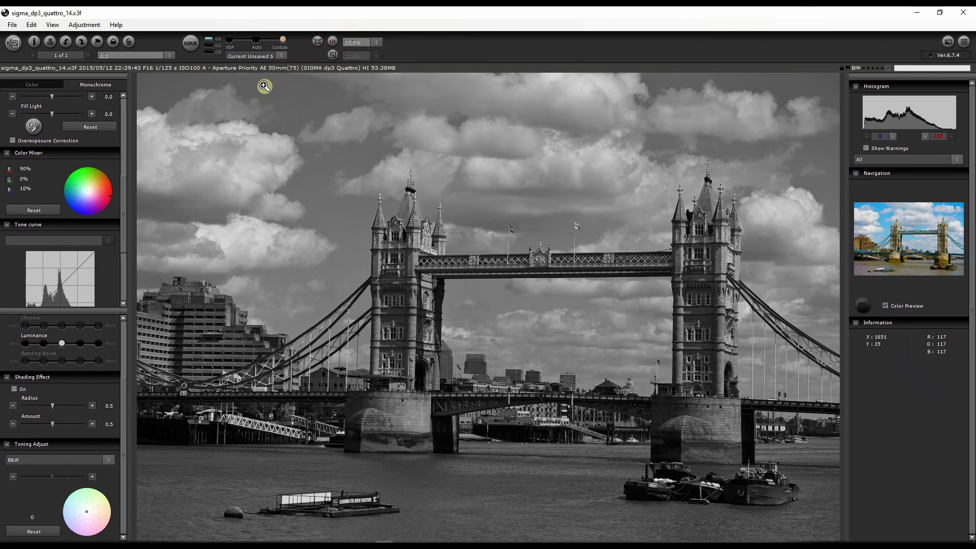
left_click(80, 178)
left_click(81, 176)
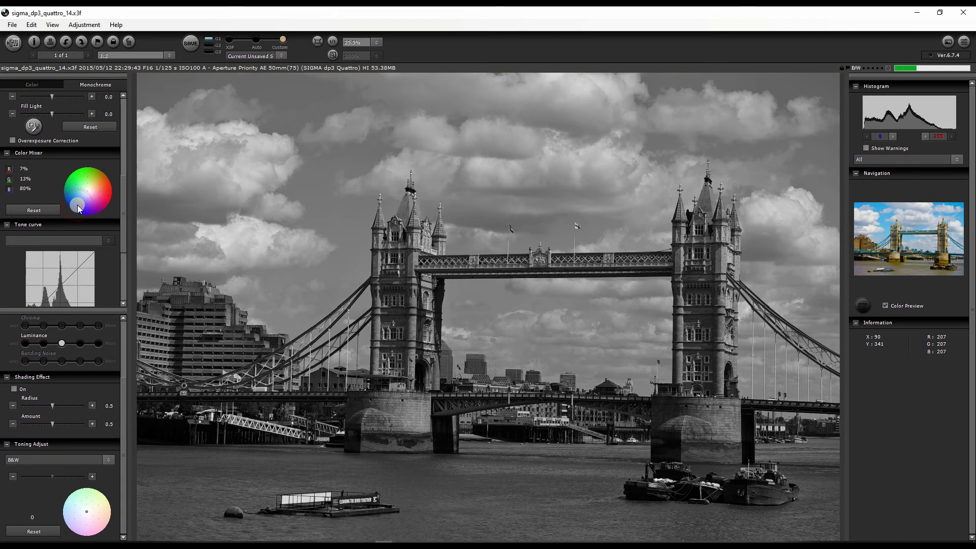
left_click(75, 212)
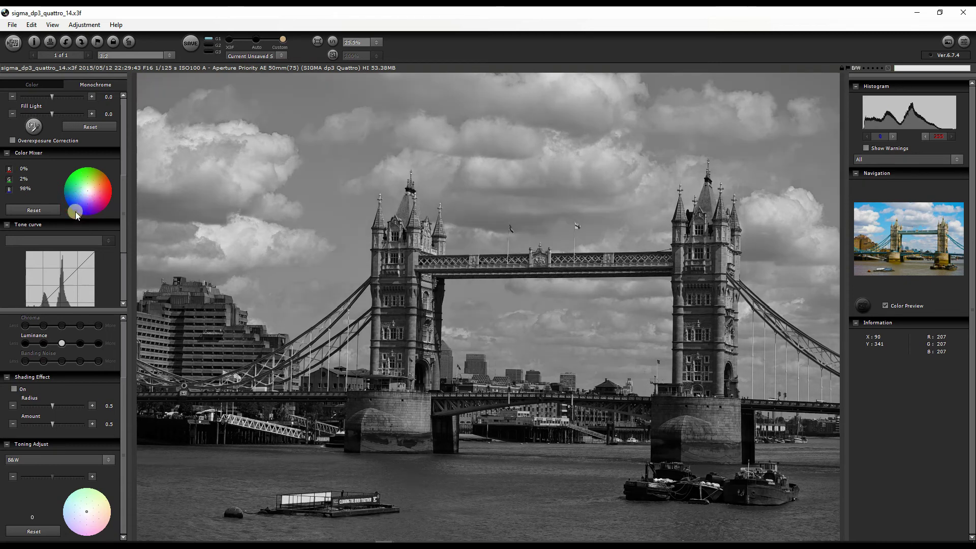
left_click(33, 210)
Enable Film Grain with size 1.0 and roughness 0.8, checking the grain at 100% and 25% zoom.
left_click_drag(123, 214, 123, 265)
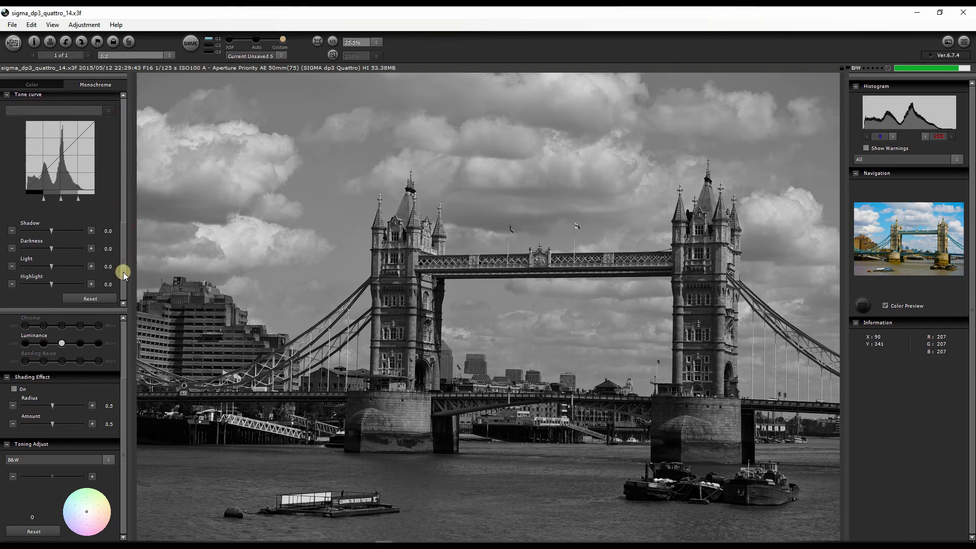
left_click_drag(121, 411, 120, 317)
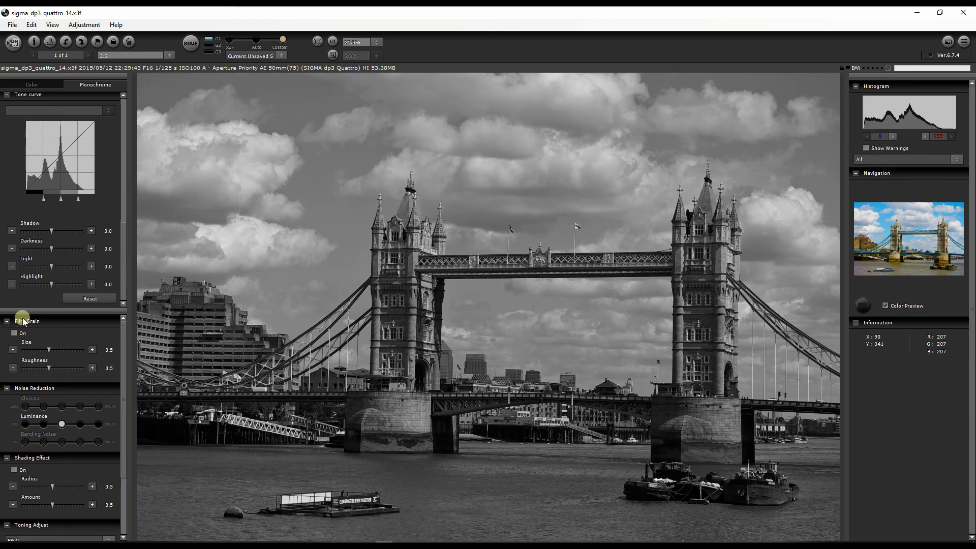
left_click(333, 42)
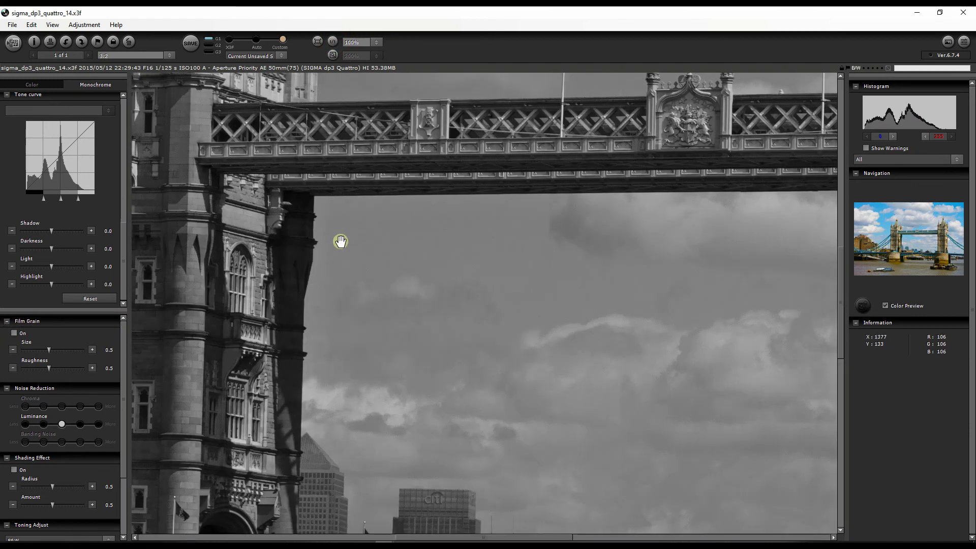
left_click(14, 333)
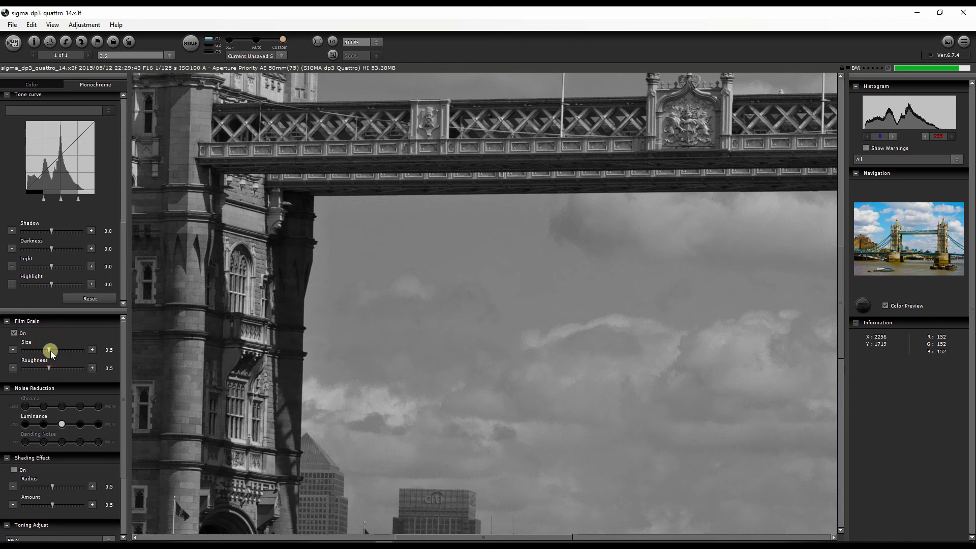
left_click_drag(65, 352, 84, 356)
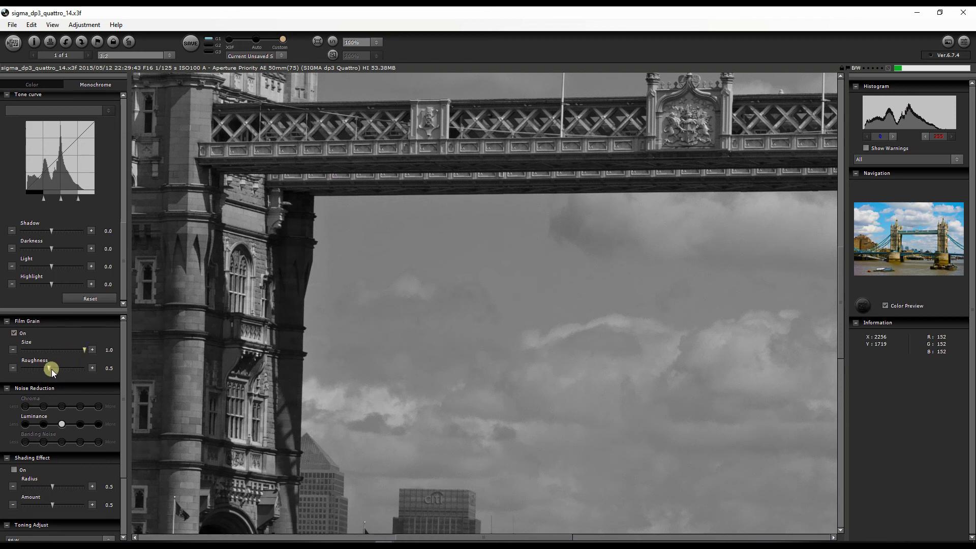
left_click_drag(47, 367, 69, 370)
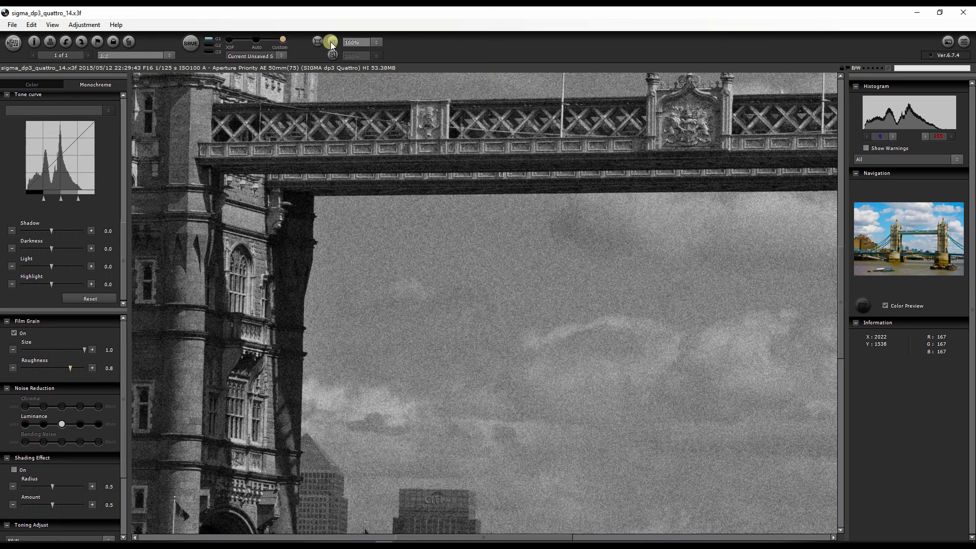
left_click(376, 43)
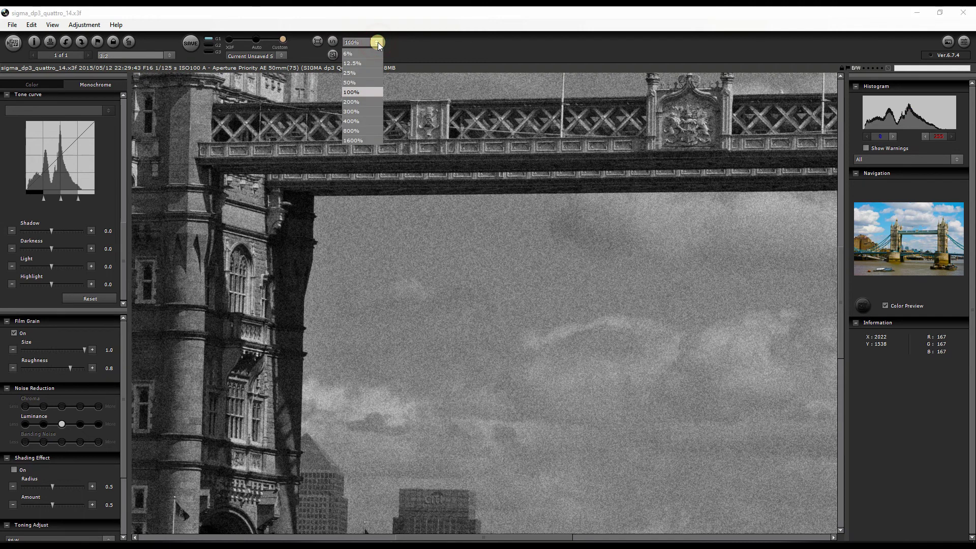
left_click(356, 71)
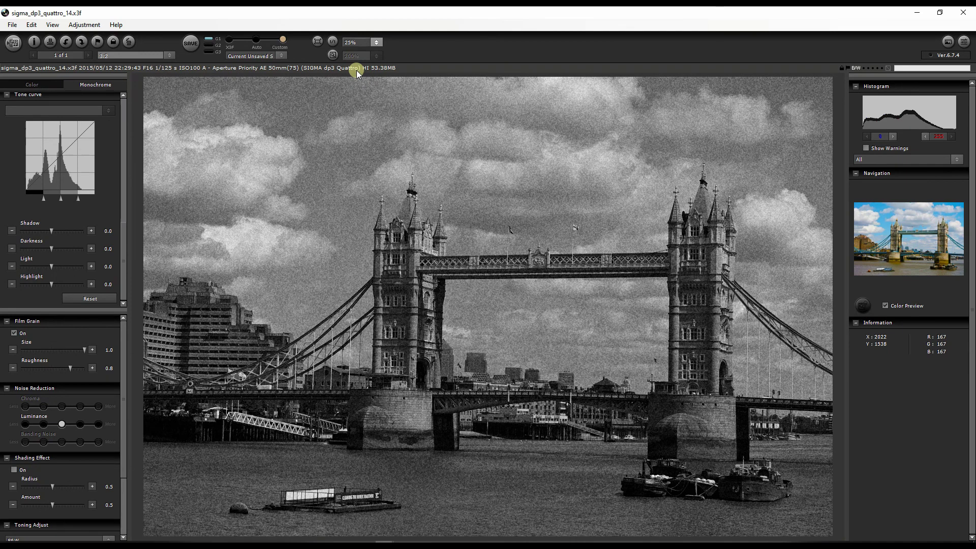
Try the Shading Effect with a radius of 0.7 on the whole image and switch it off again.
mouse_move(125, 389)
left_mouse_down()
mouse_move(126, 372)
mouse_move(126, 395)
left_mouse_up()
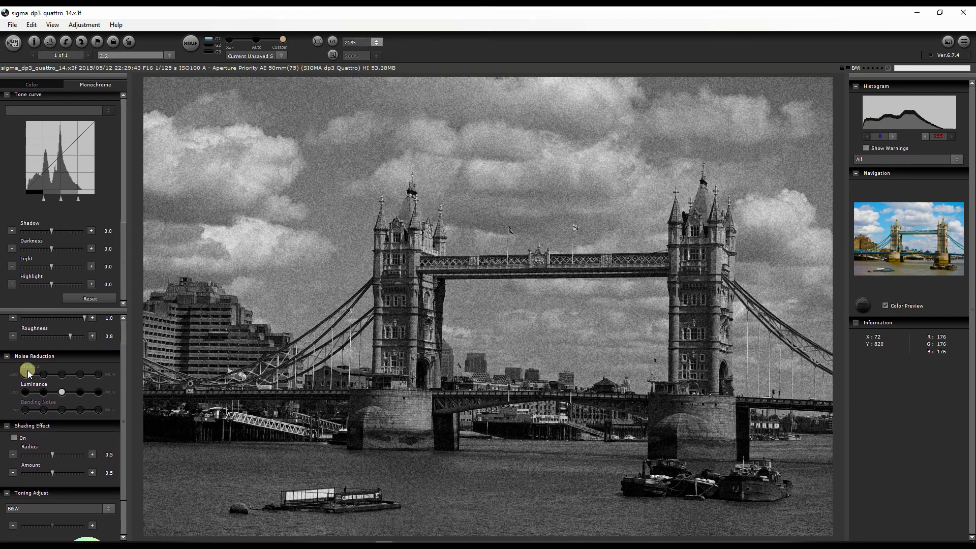
left_click(119, 385)
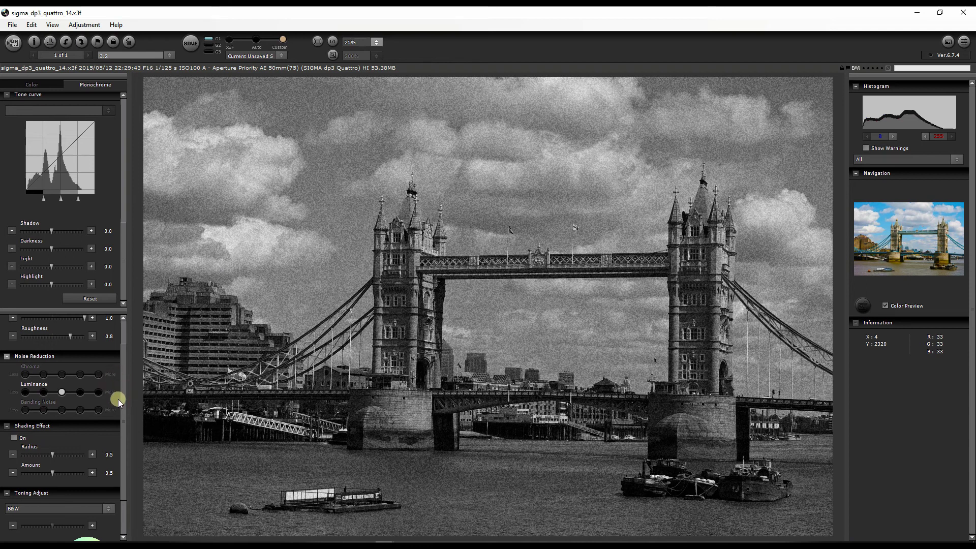
scroll(123, 413, "down", 2)
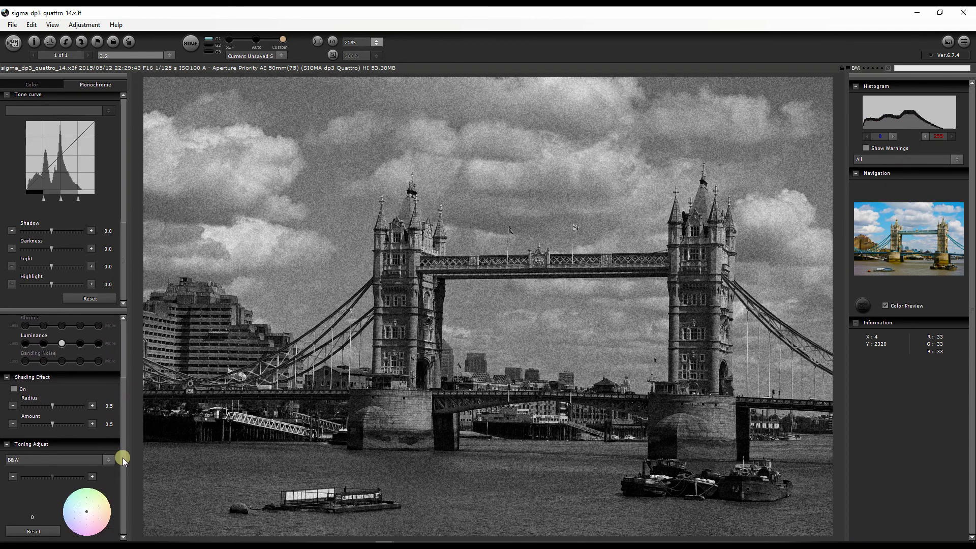
left_click(14, 390)
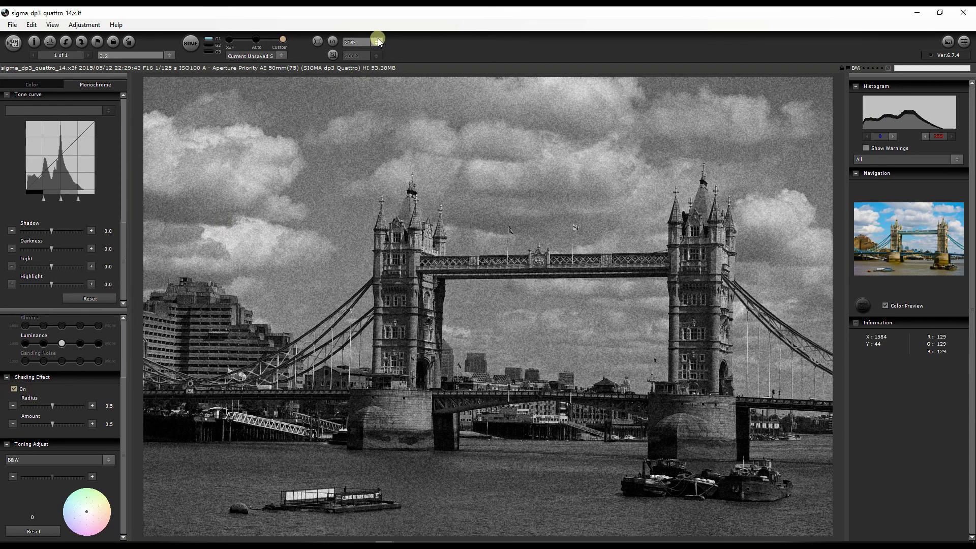
left_click(315, 39)
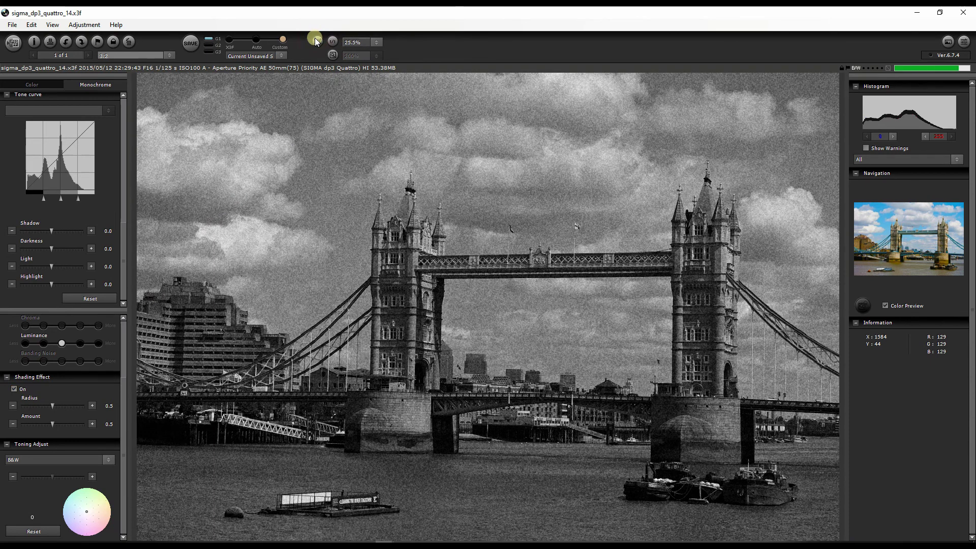
left_click(56, 405)
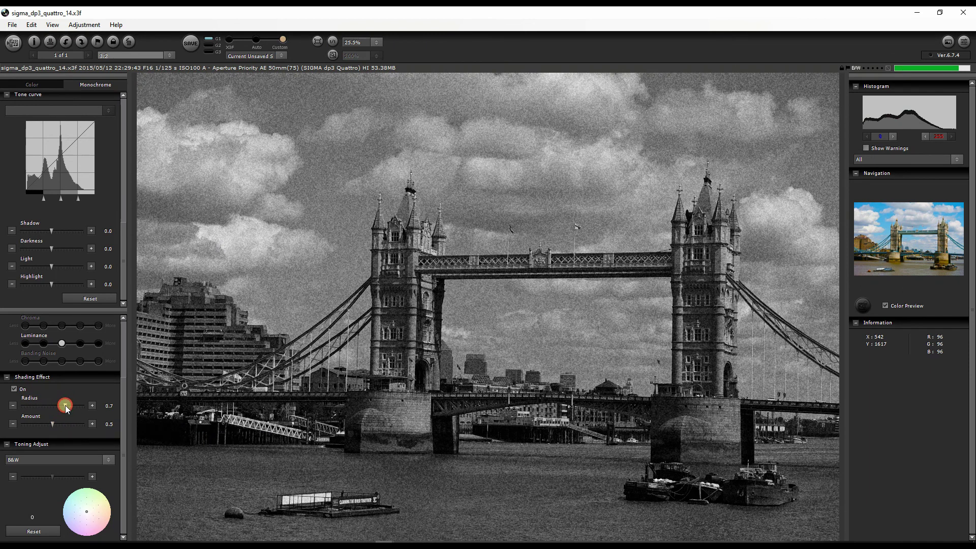
left_click(65, 405)
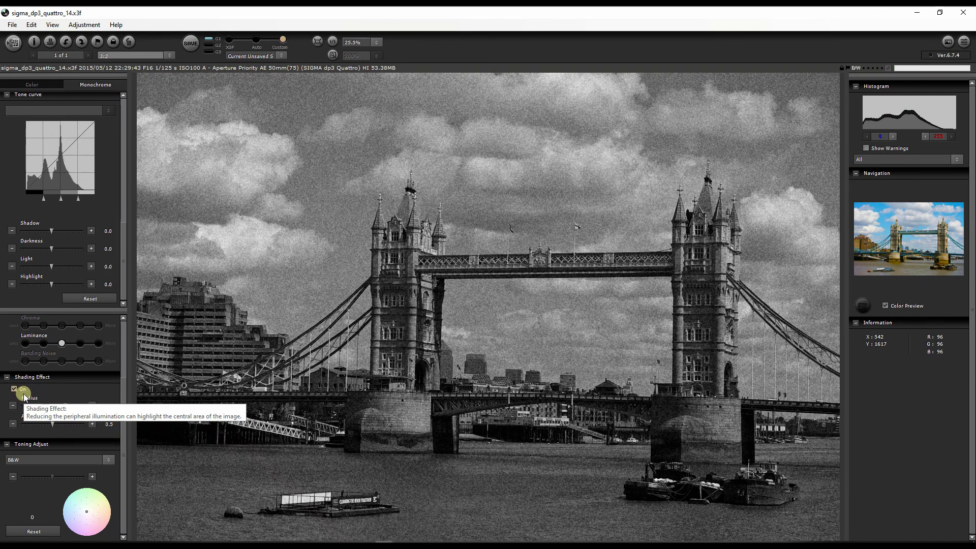
left_click(23, 391)
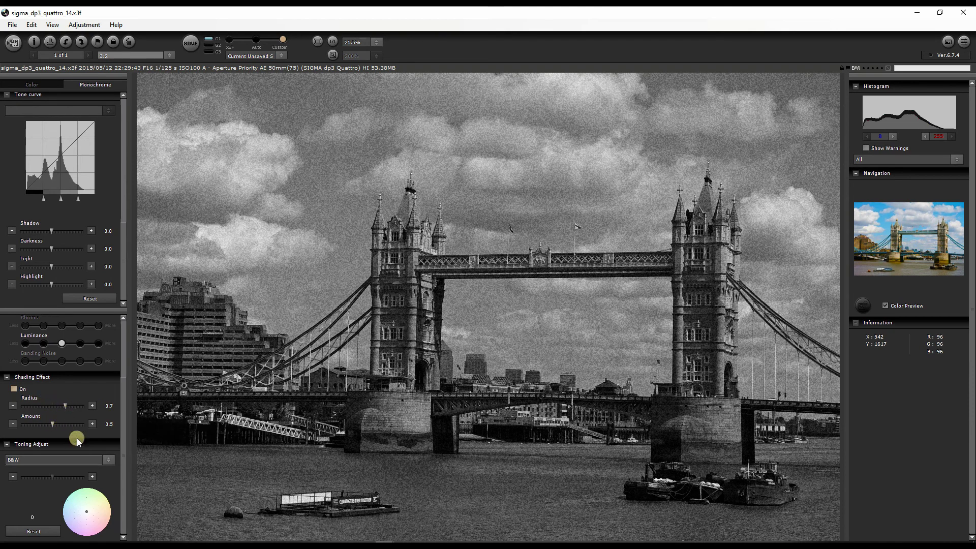
Apply the Cold tone toning preset and shift it on the color wheel to a custom yellow tone of 7M+61Y.
left_click(94, 461)
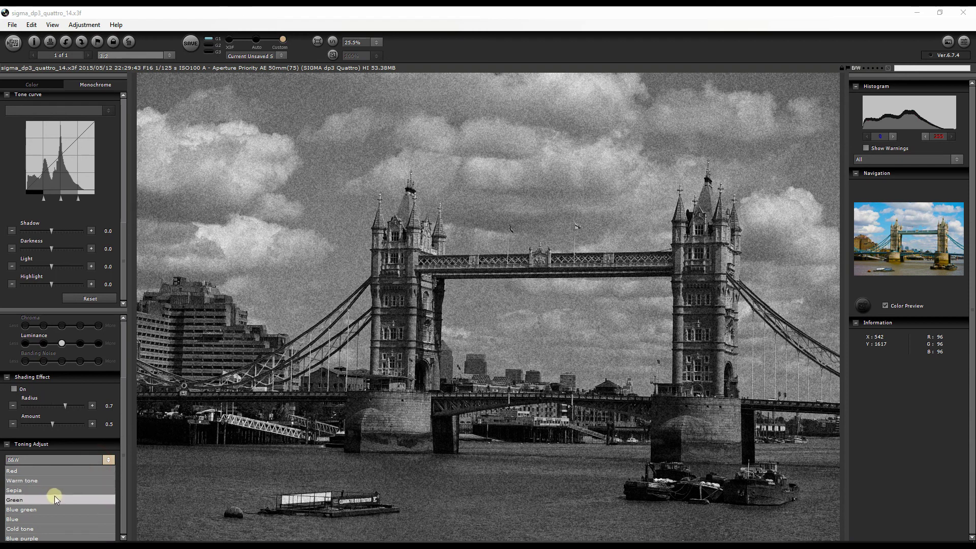
left_click(29, 529)
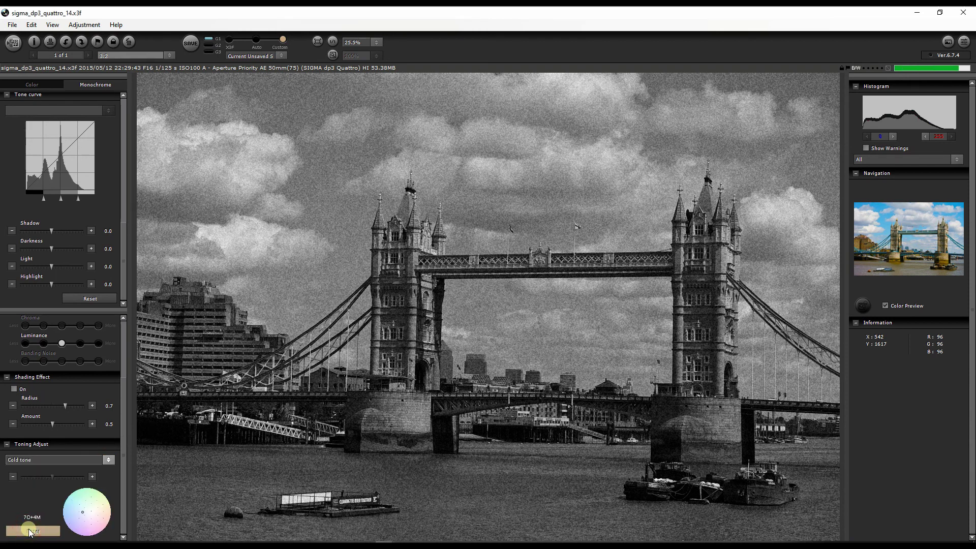
left_click(126, 489)
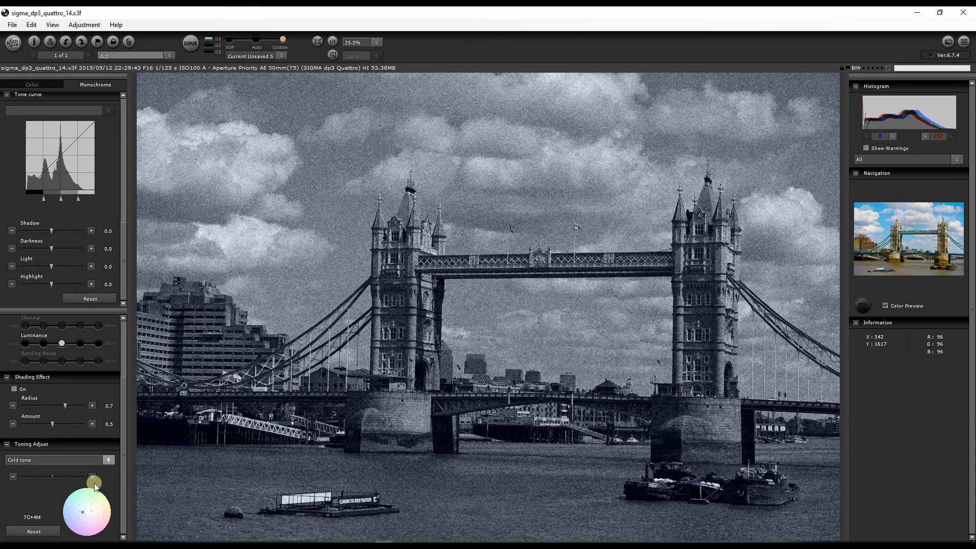
left_click(87, 511)
mouse_move(82, 510)
left_mouse_down()
mouse_move(97, 496)
mouse_move(92, 530)
mouse_move(73, 514)
mouse_move(88, 501)
mouse_move(97, 520)
mouse_move(75, 514)
mouse_move(108, 514)
mouse_move(66, 512)
mouse_move(106, 510)
mouse_move(106, 502)
left_mouse_up()
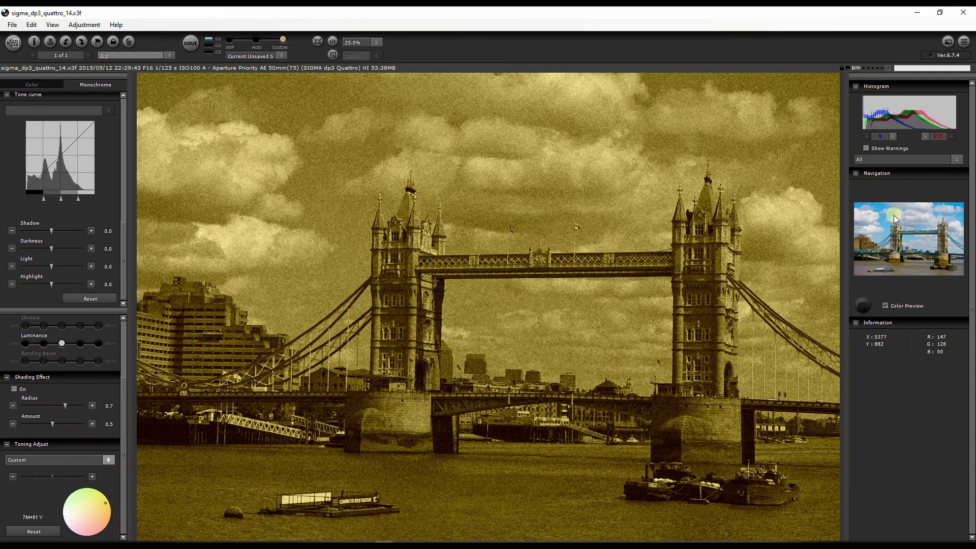
Hide and restore the information palette, and do the same with the adjustment palette.
left_click(948, 41)
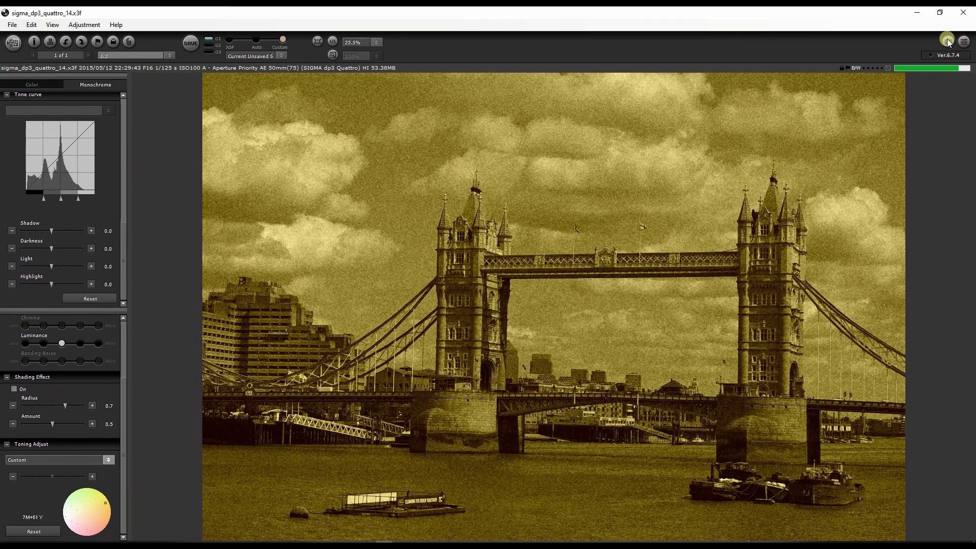
left_click(947, 41)
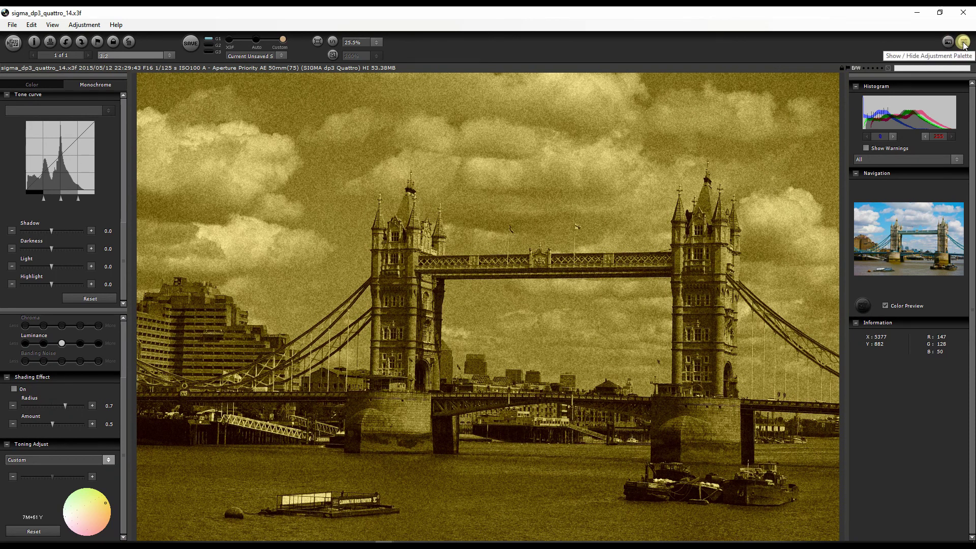
left_click(963, 42)
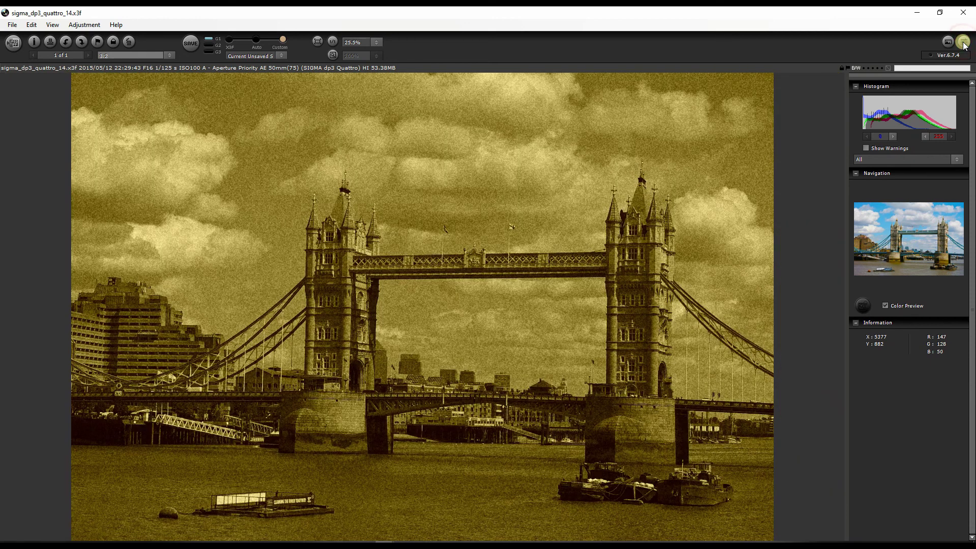
left_click(963, 43)
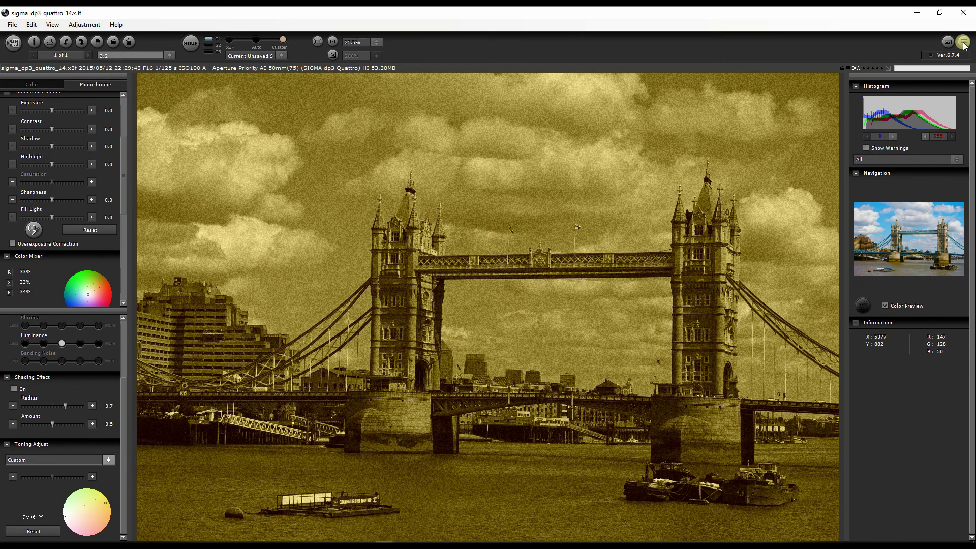
Review the output image size and file type options for saving the image, and cancel without saving.
left_click(11, 45)
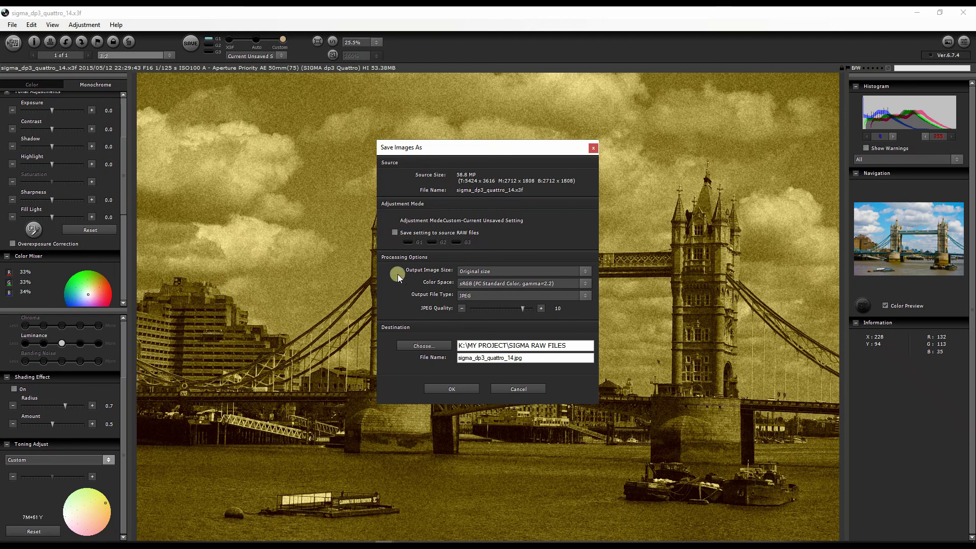
left_click(466, 273)
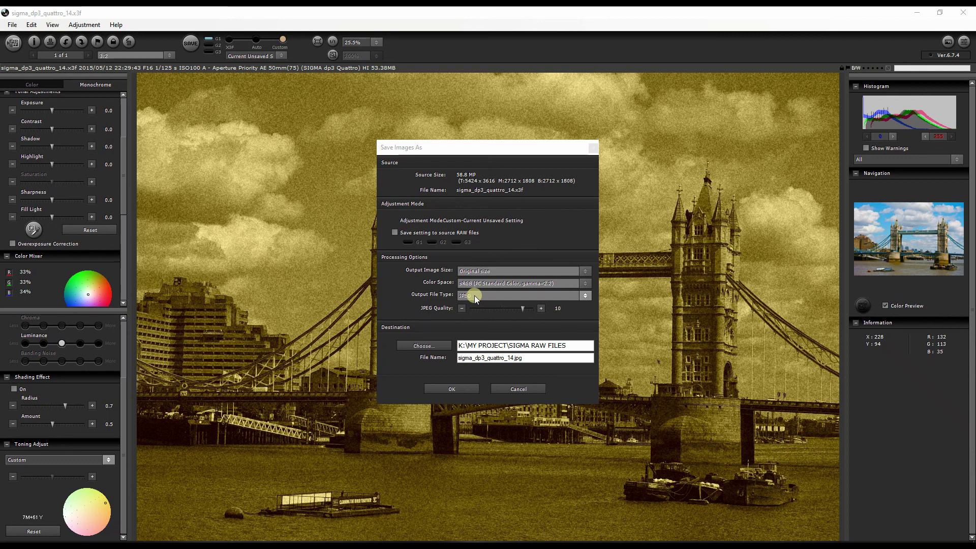
left_click(474, 295)
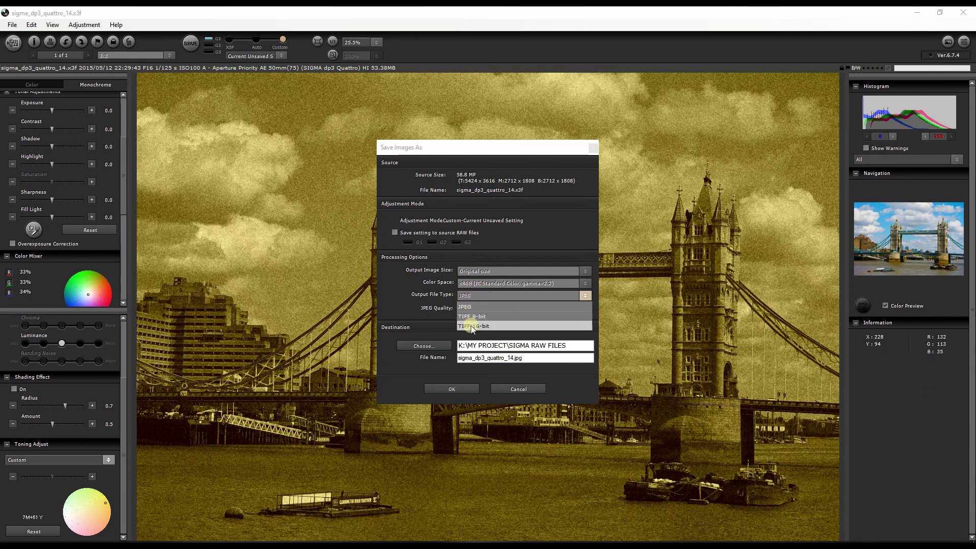
left_click(403, 297)
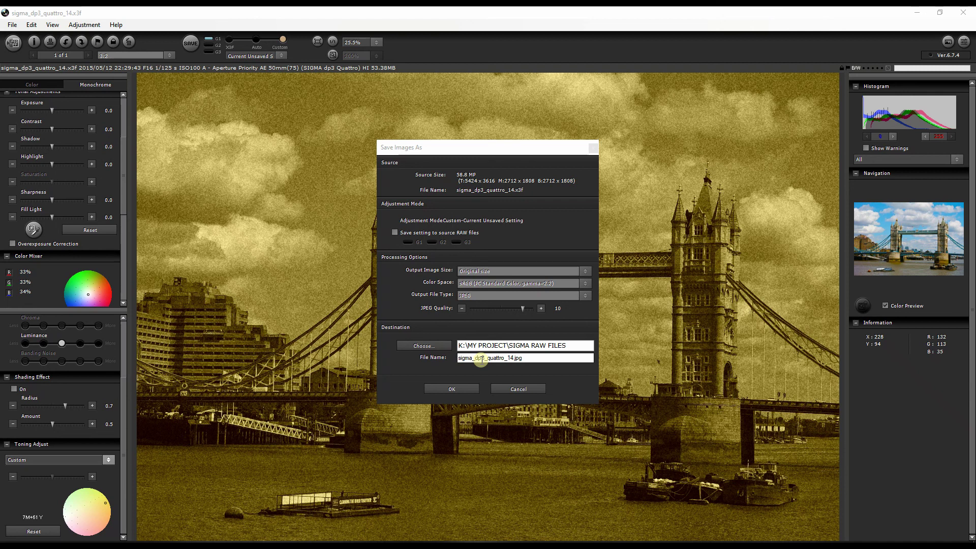
left_click(516, 388)
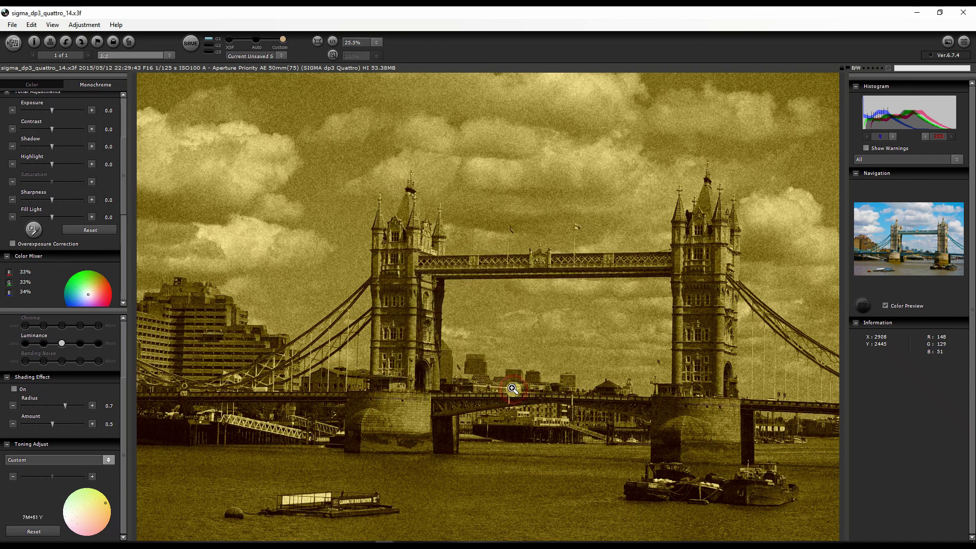